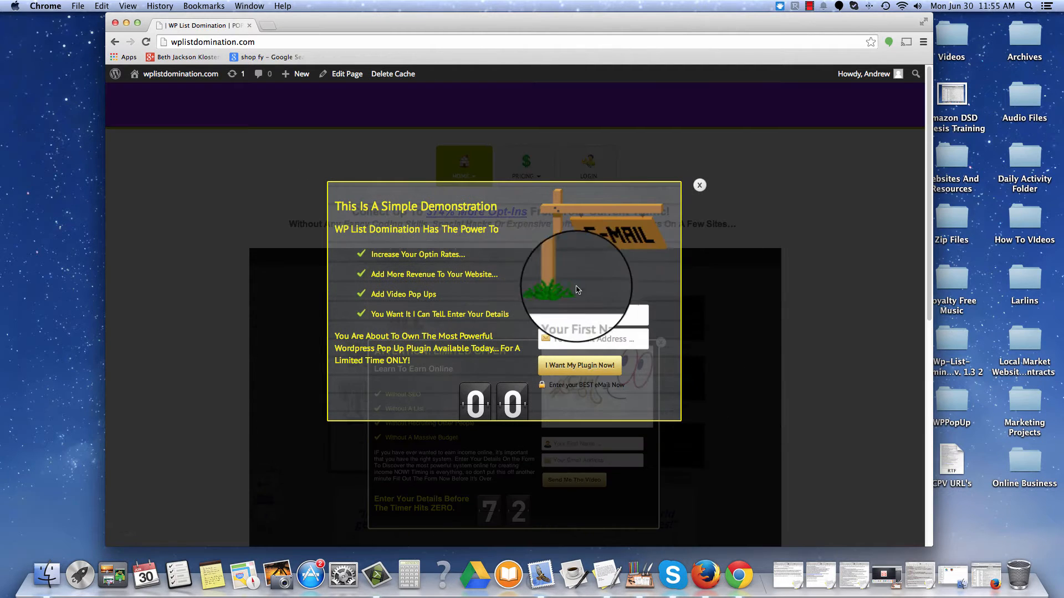
Look over the demo pop-up on the site's home page and open the WP-LD pop-up list in the WordPress dashboard.
scroll(577, 444, "down", 10)
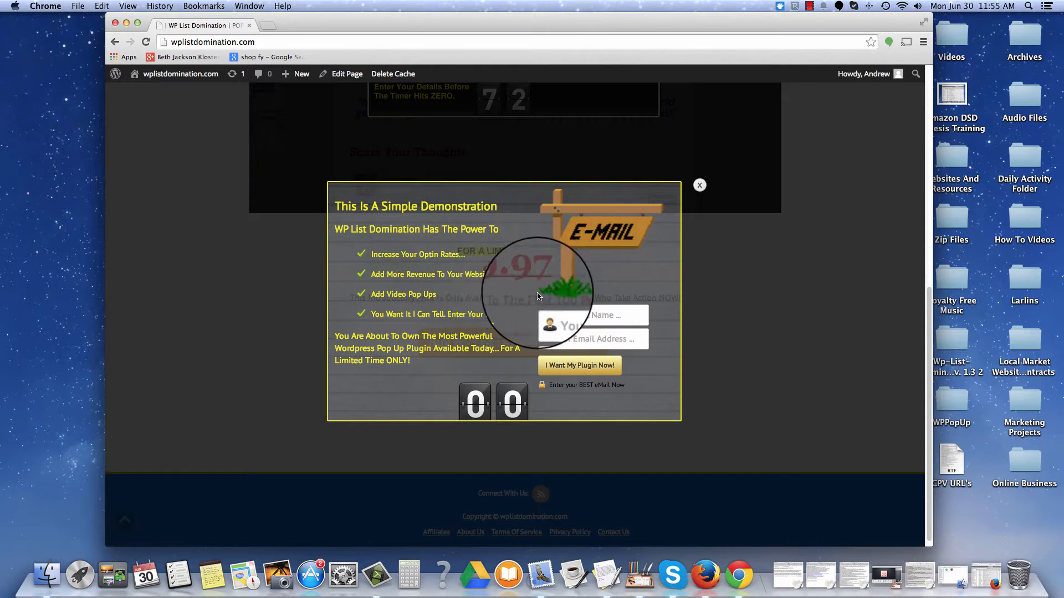
scroll(548, 354, "up", 10)
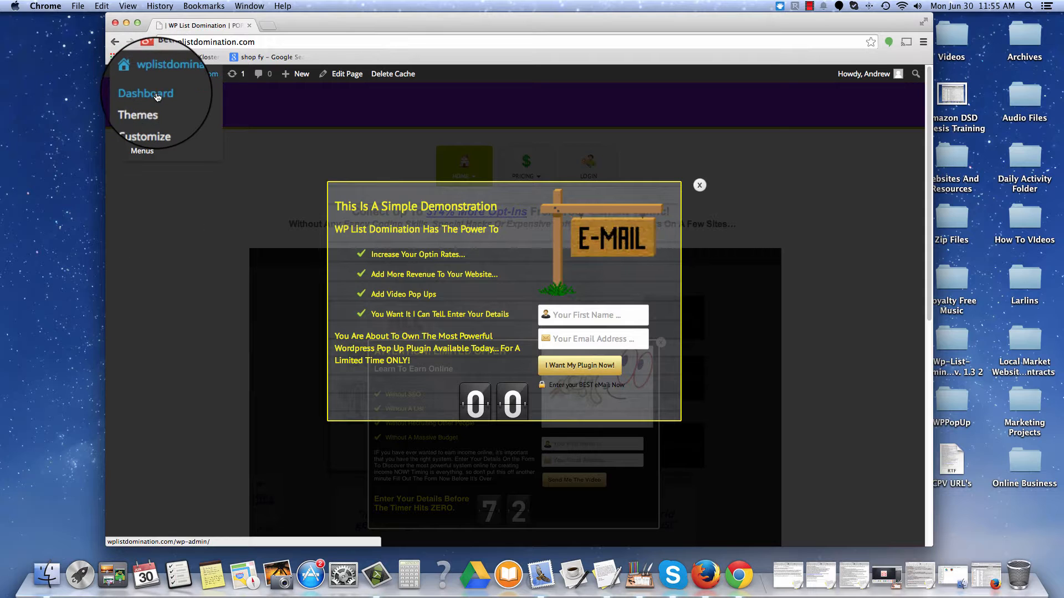
left_click(164, 83)
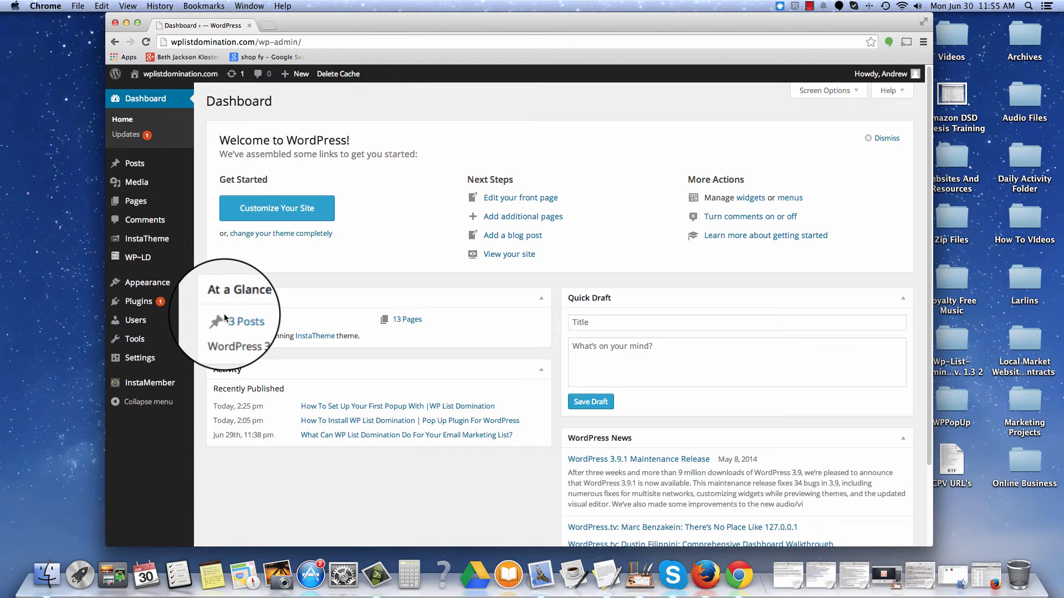
mouse_move(133, 266)
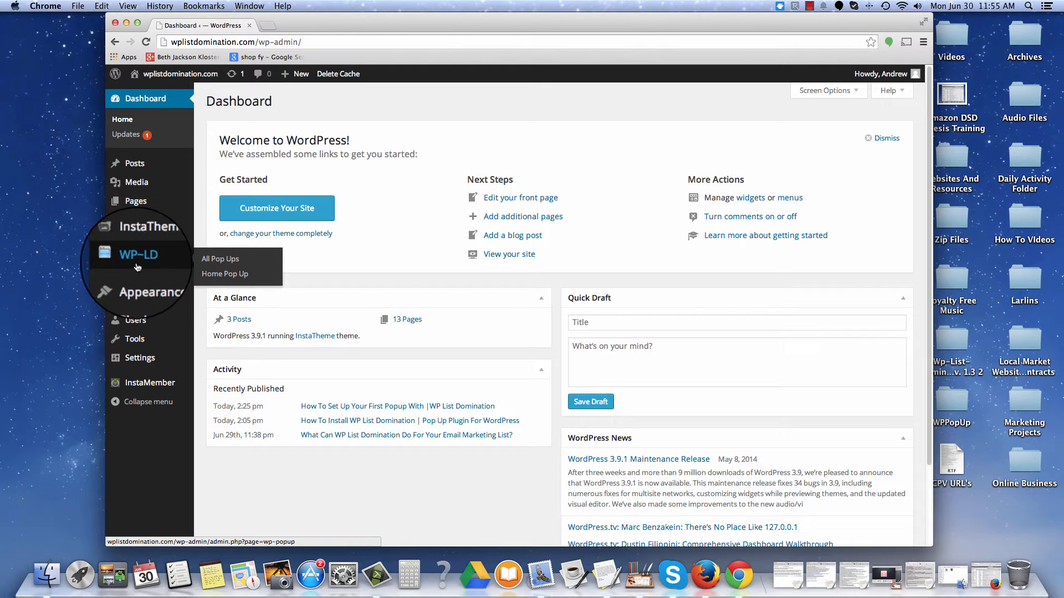
left_click(138, 260)
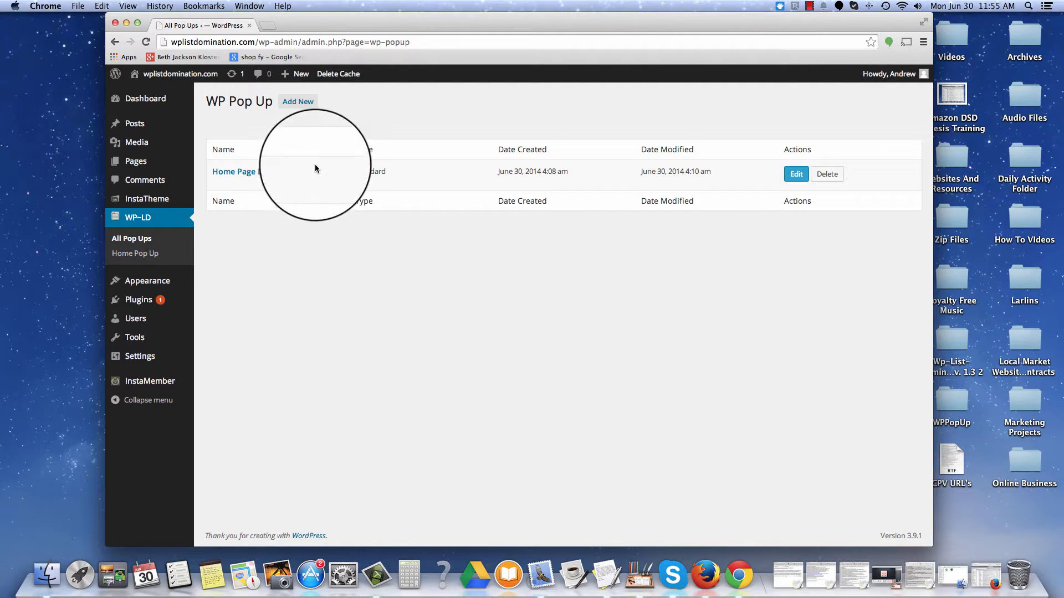
Add a new pop-up named "Demo Test" with the type Standard.
left_click(296, 105)
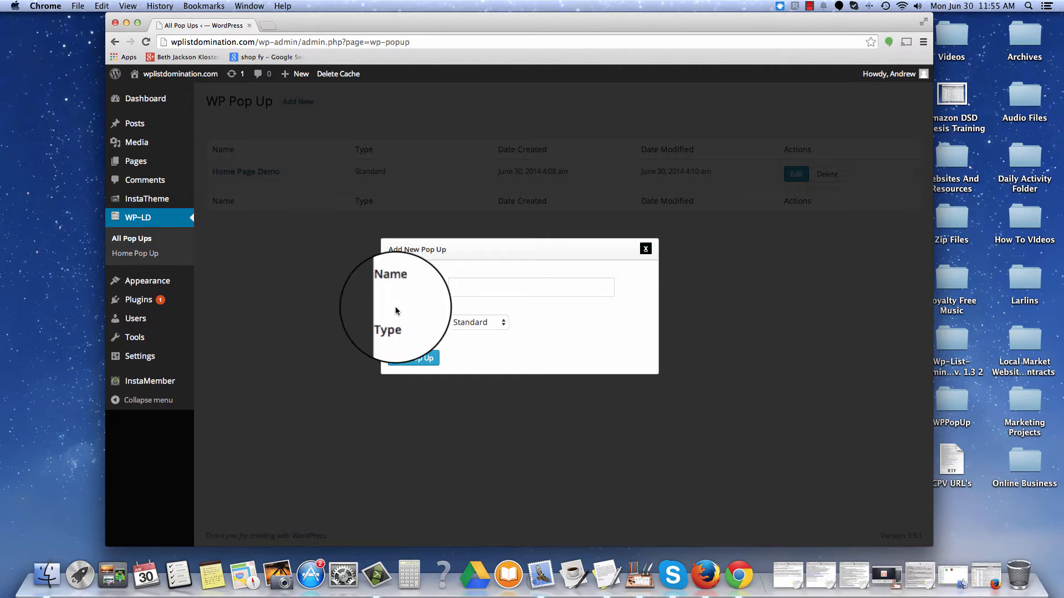
left_click(471, 289)
type("Dem")
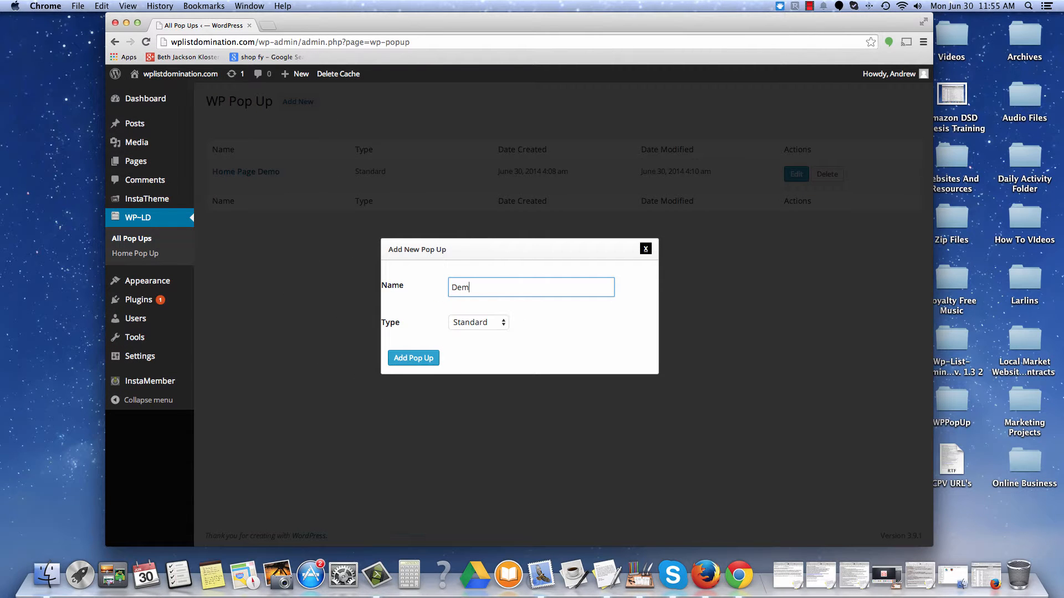
type("o Test")
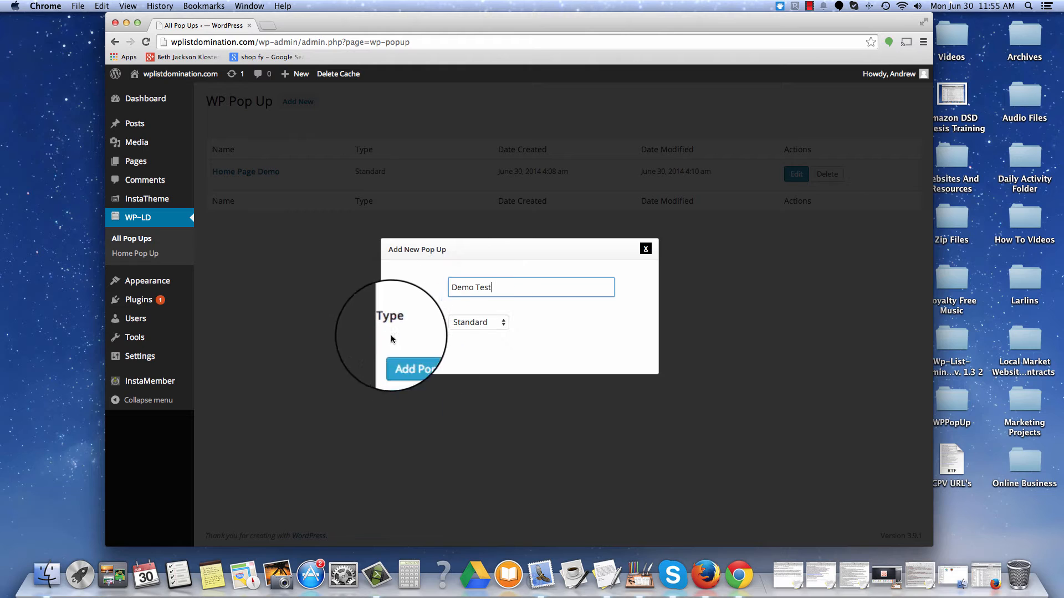
left_click(483, 329)
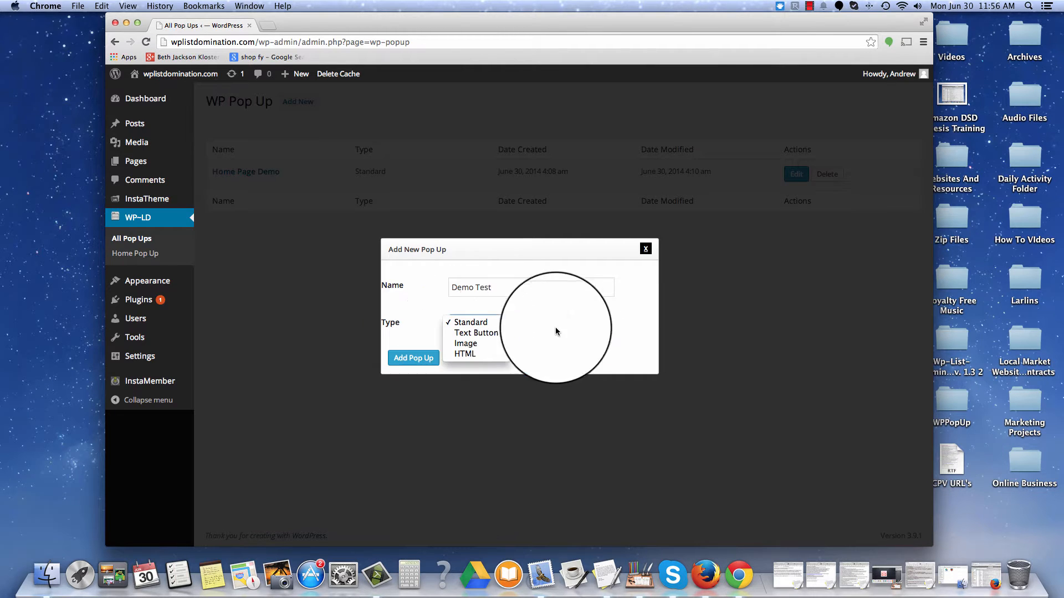
left_click(574, 329)
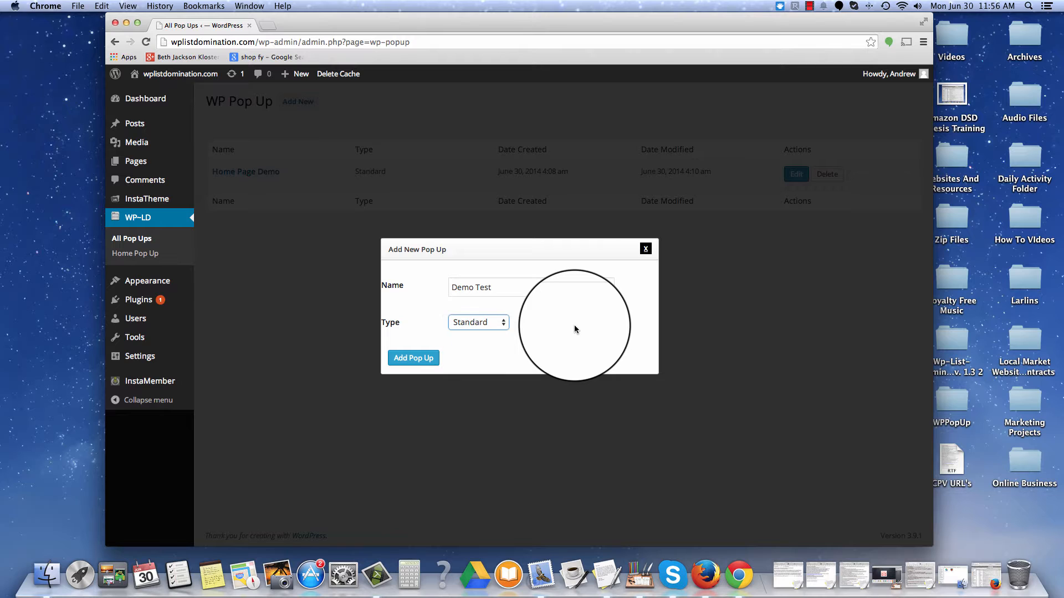
left_click(424, 358)
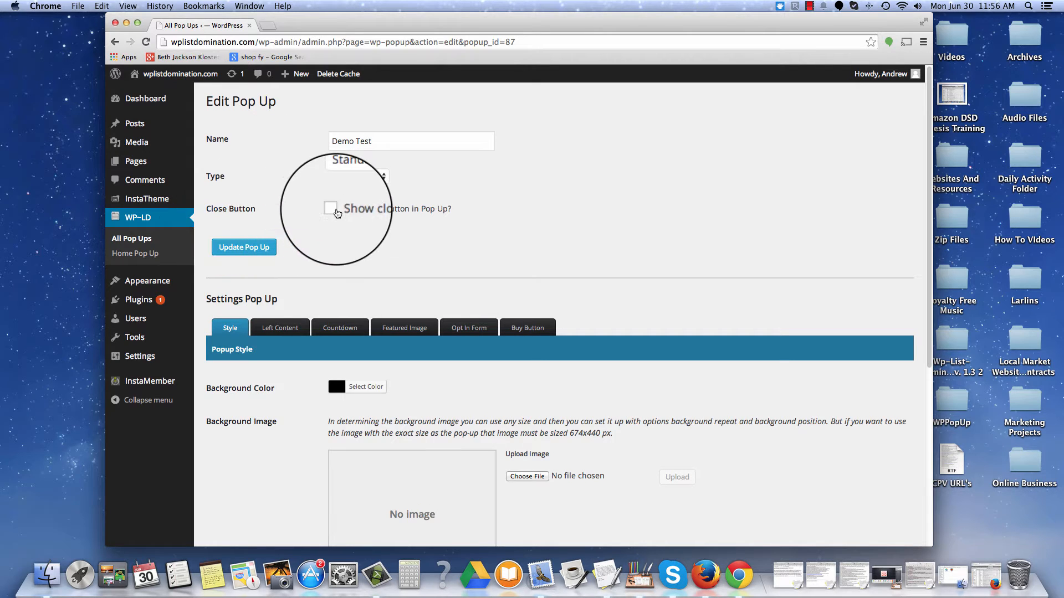
Enable showing the close button in the Demo Test pop-up and update the pop-up.
left_click(334, 210)
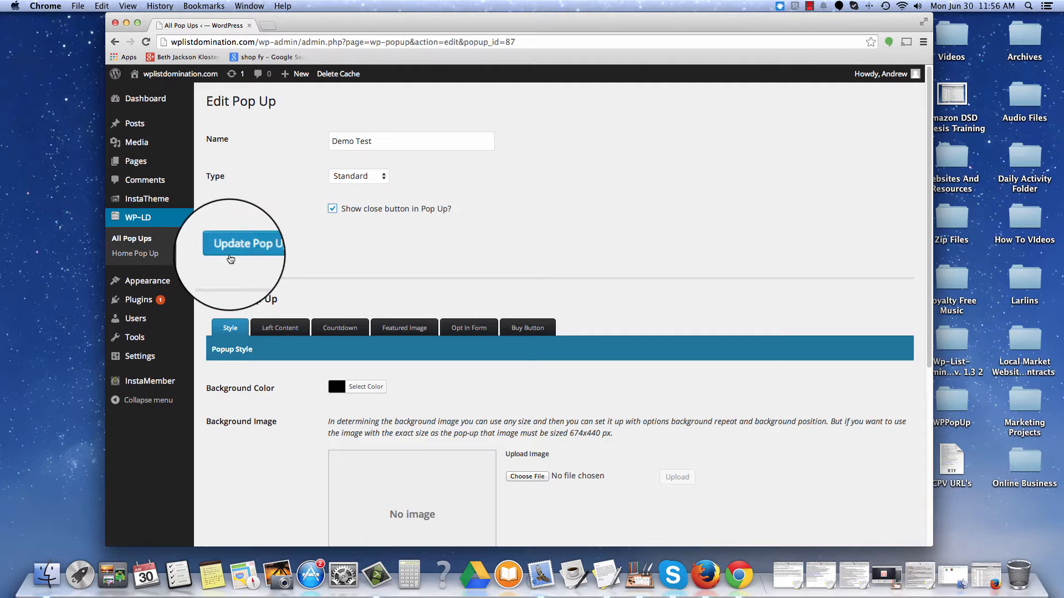
left_click(239, 250)
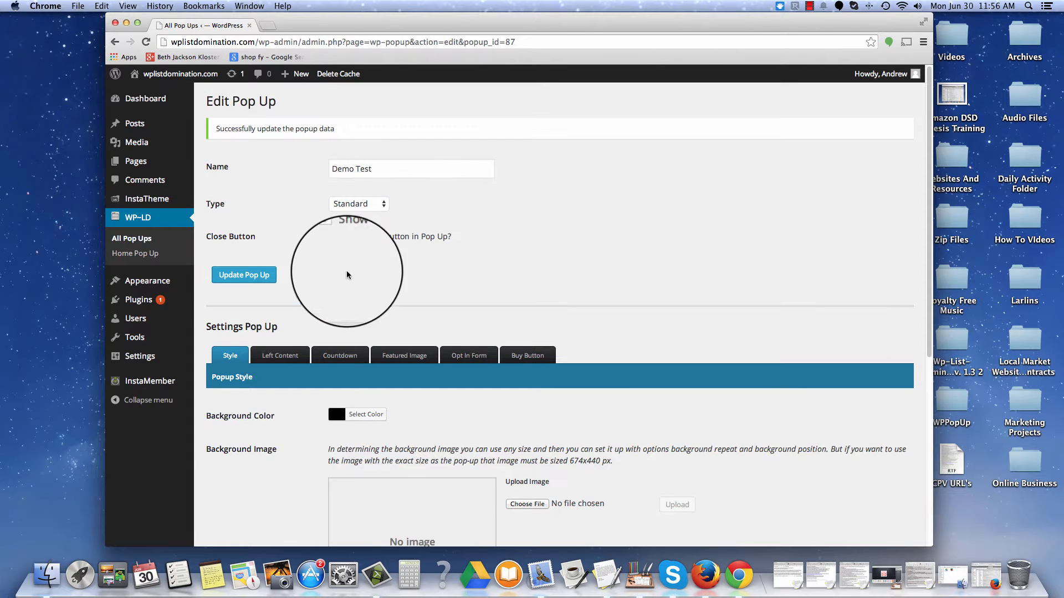
Set the pop-up's background color to white (#ffffff) in the style settings.
scroll(347, 273, "down", 3)
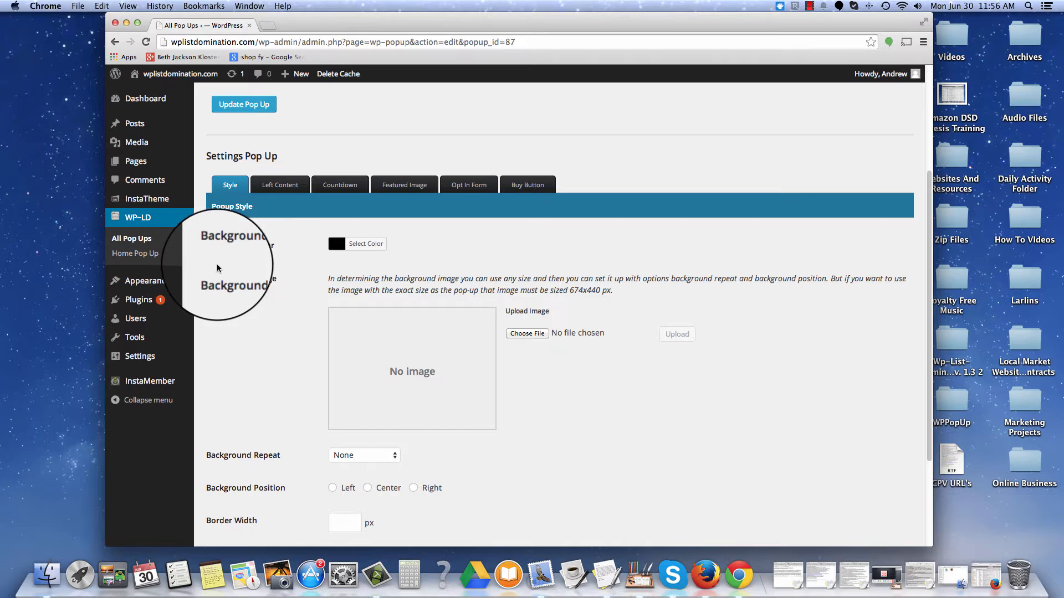
left_click(359, 249)
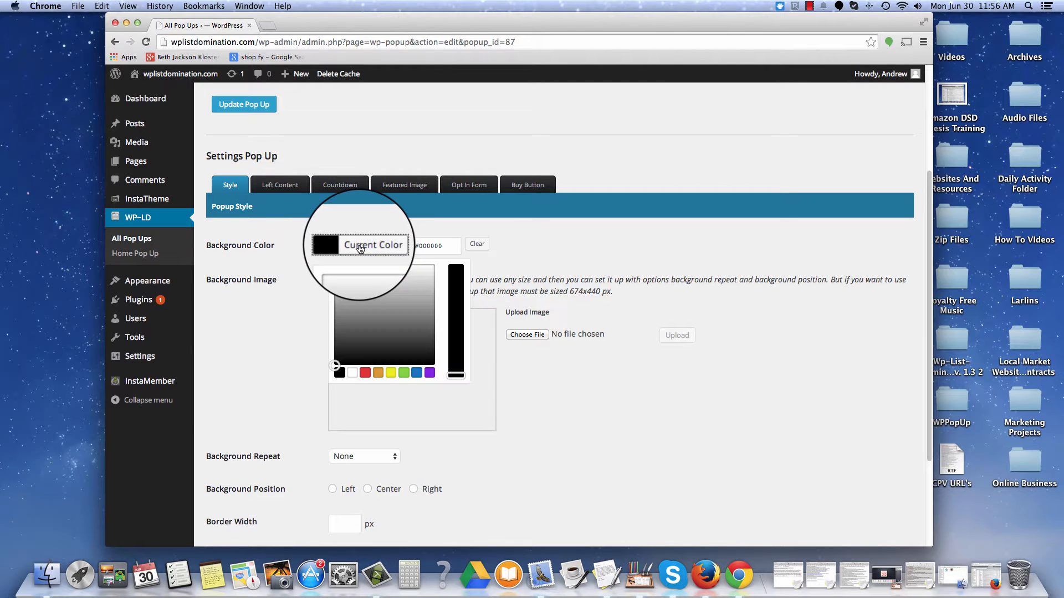
left_click(353, 372)
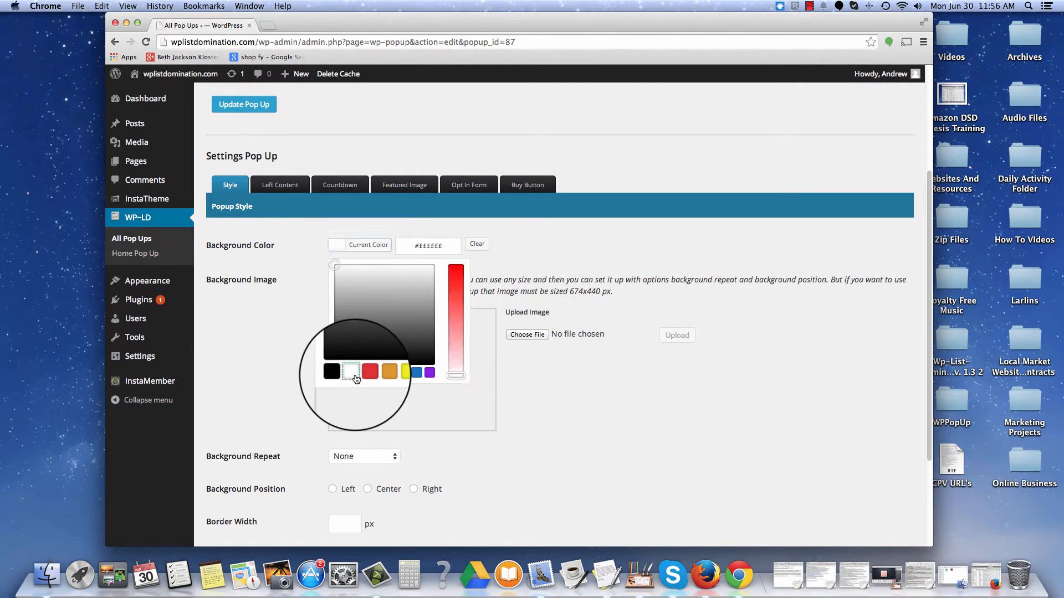
left_click(279, 302)
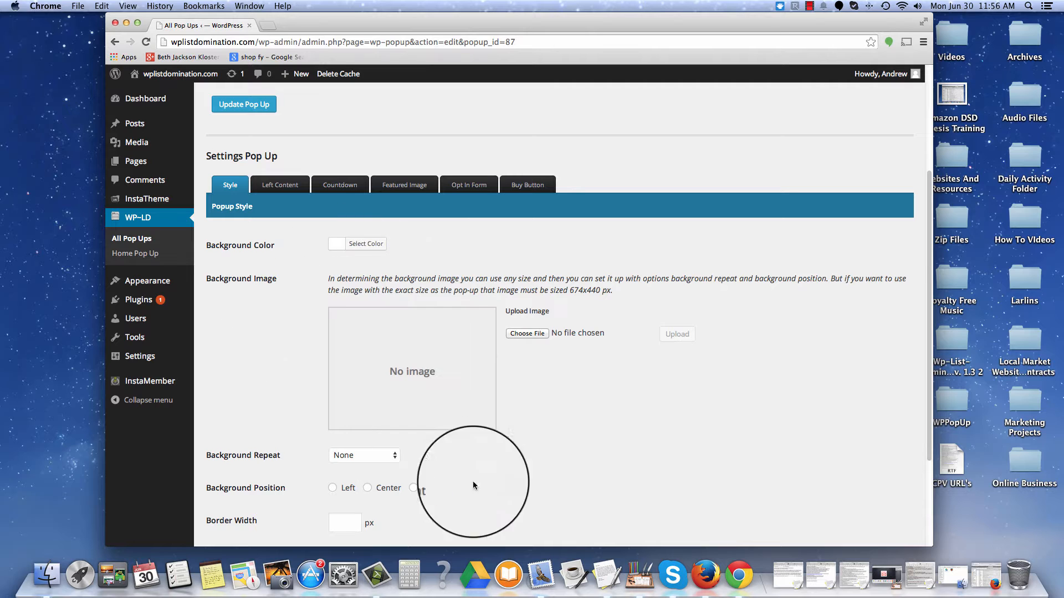
Upload "Notecard Background 1.png" from the Bonus Backgrounds folder in BONUSES as the pop-up's background image.
left_click(526, 334)
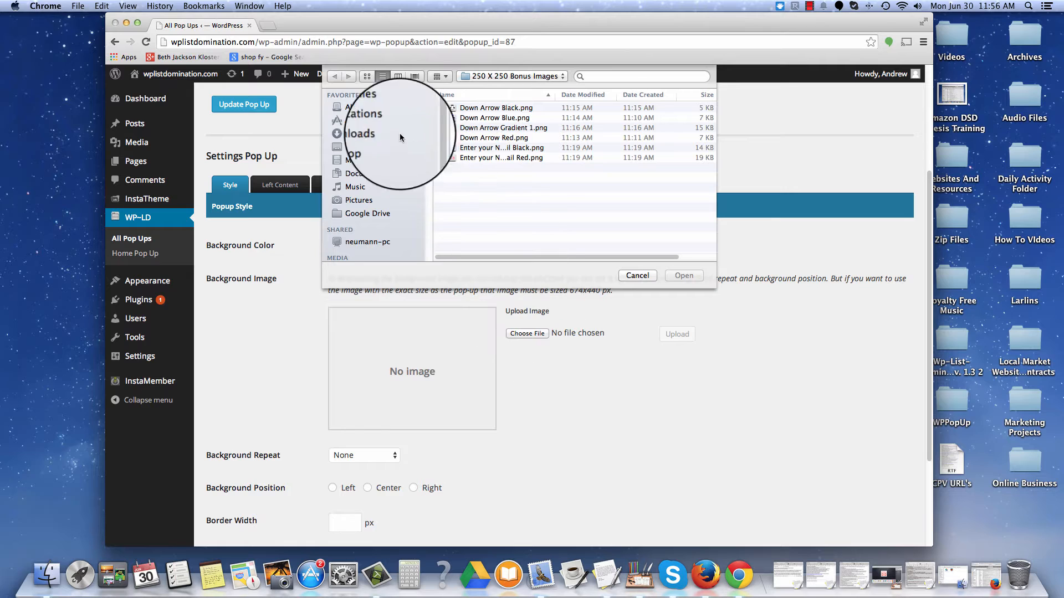
left_click(495, 78)
left_click(485, 95)
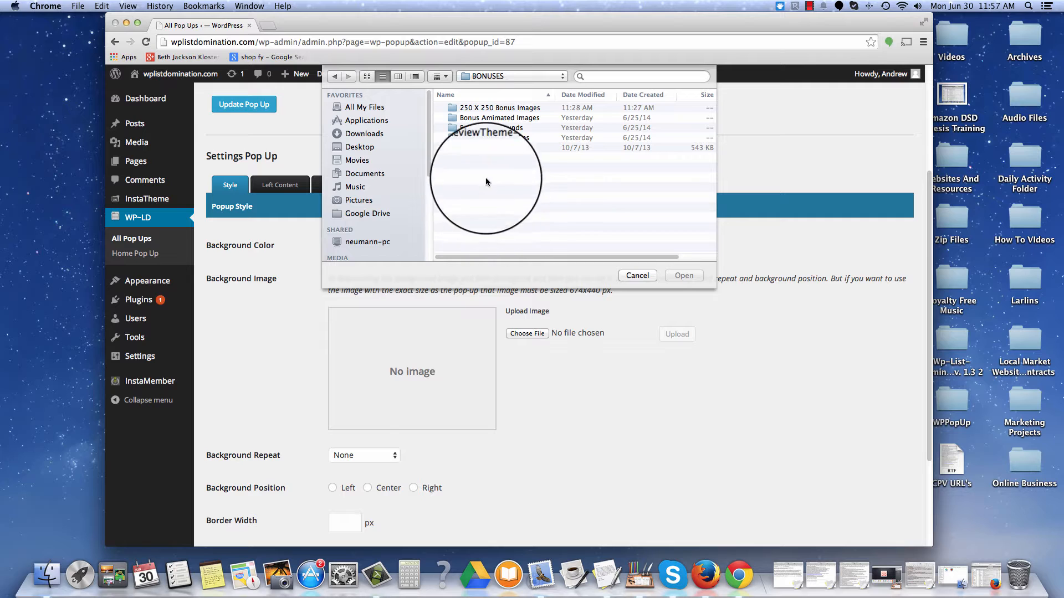
left_click(467, 128)
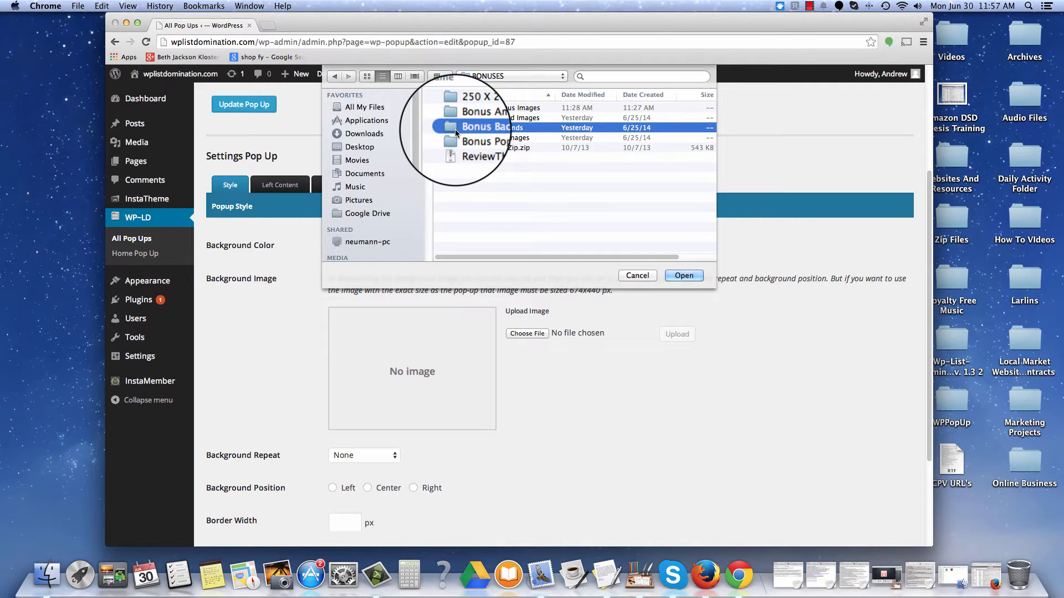
double_click(455, 128)
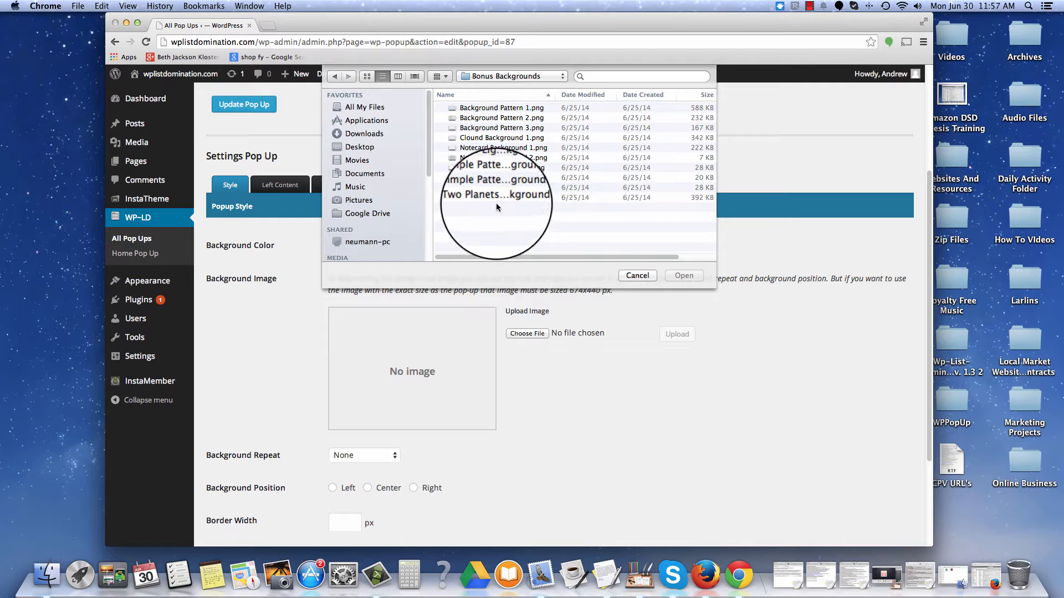
left_click(482, 149)
left_click(678, 276)
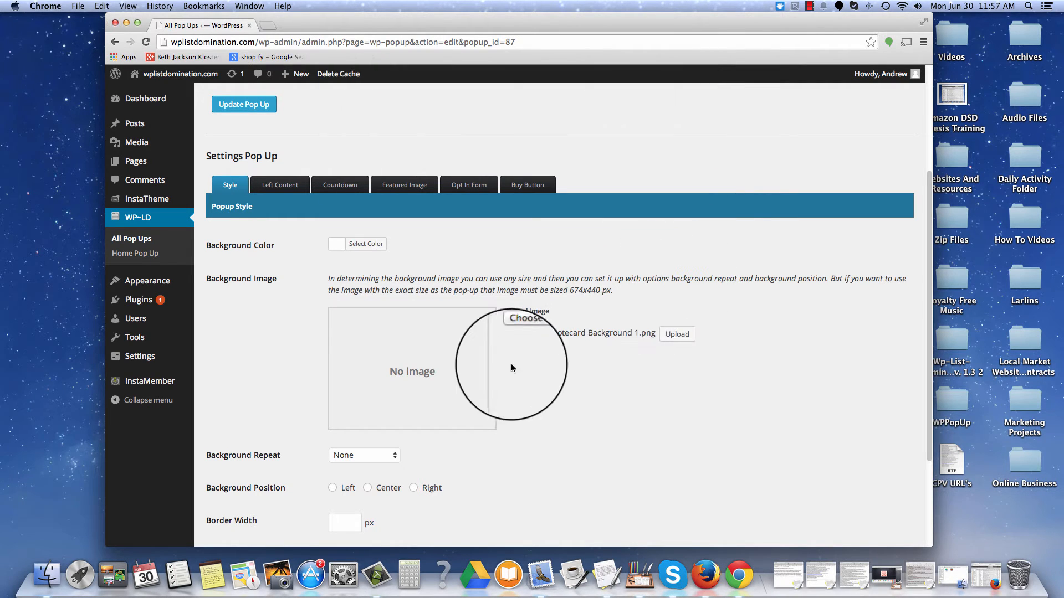
left_click(678, 334)
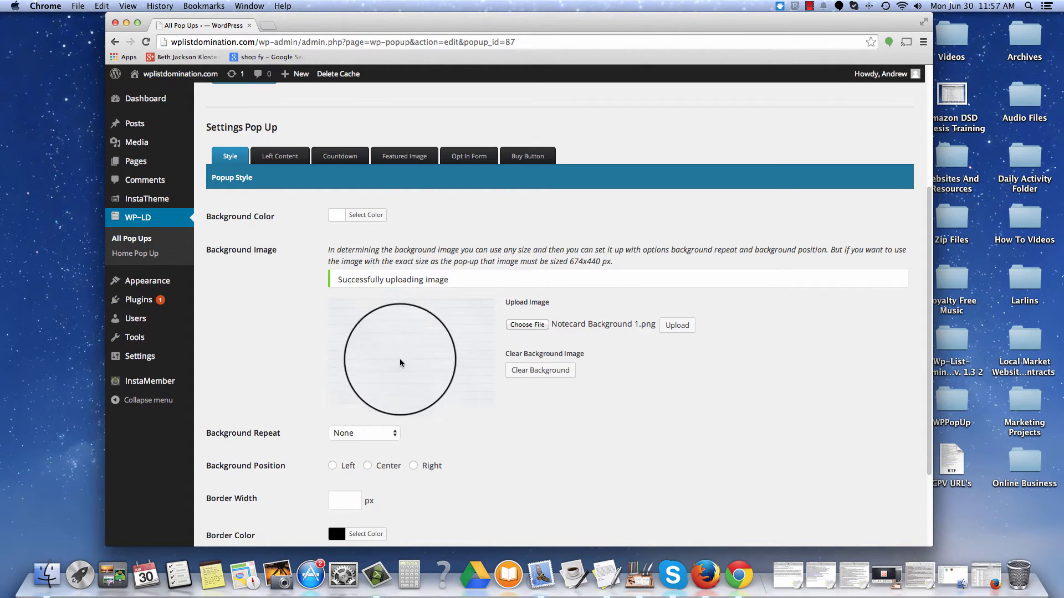
Keep the background repeat at None and set the background position to Center.
scroll(266, 391, "down", 3)
left_click(379, 385)
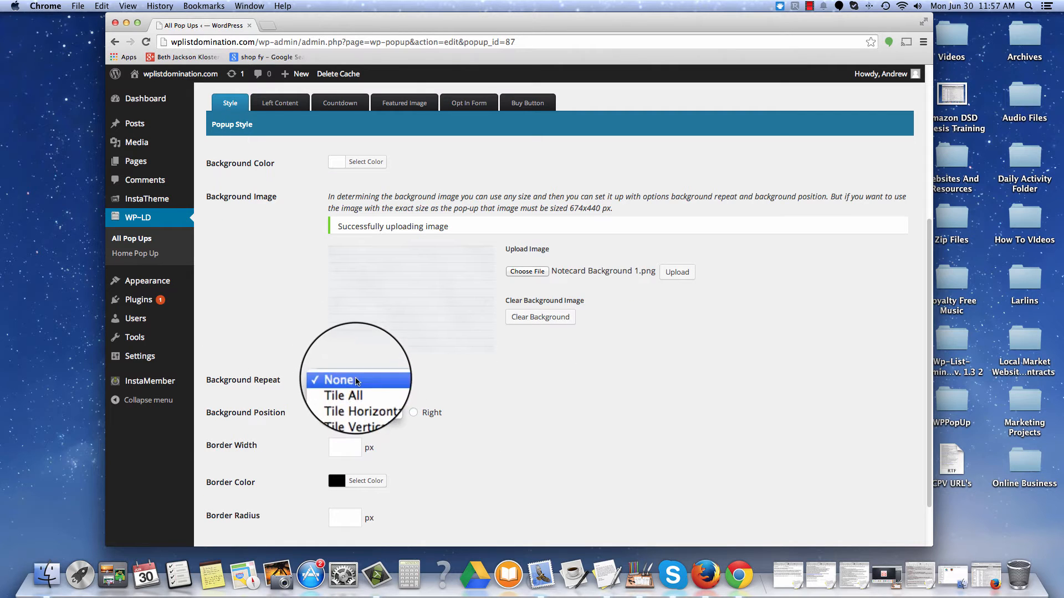
left_click(365, 375)
scroll(361, 397, "down", 1)
left_click(366, 392)
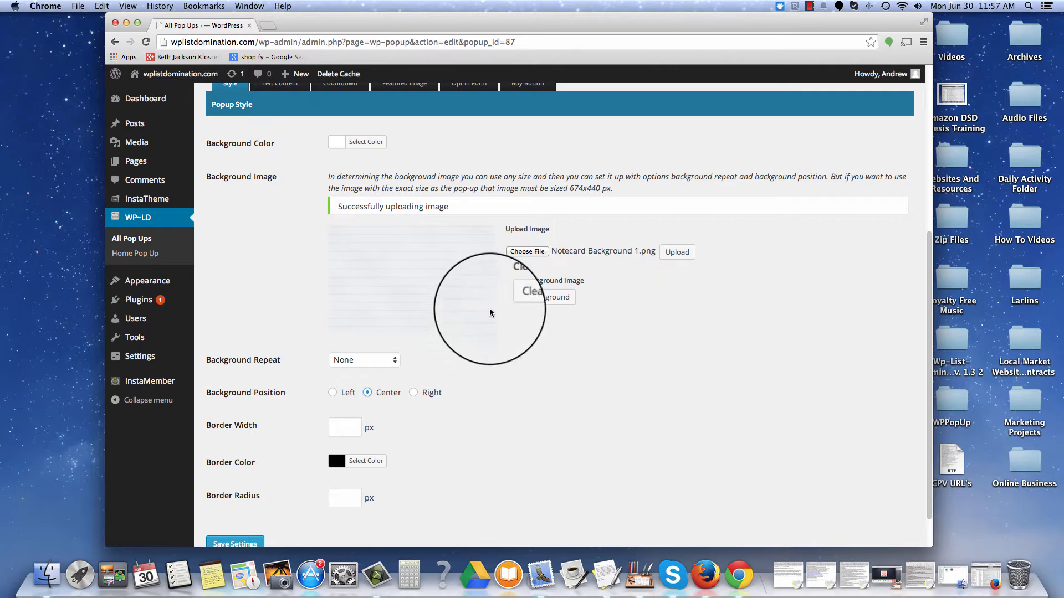
Set the pop-up's border width to 3 px and its border color to yellow.
scroll(504, 458, "down", 1)
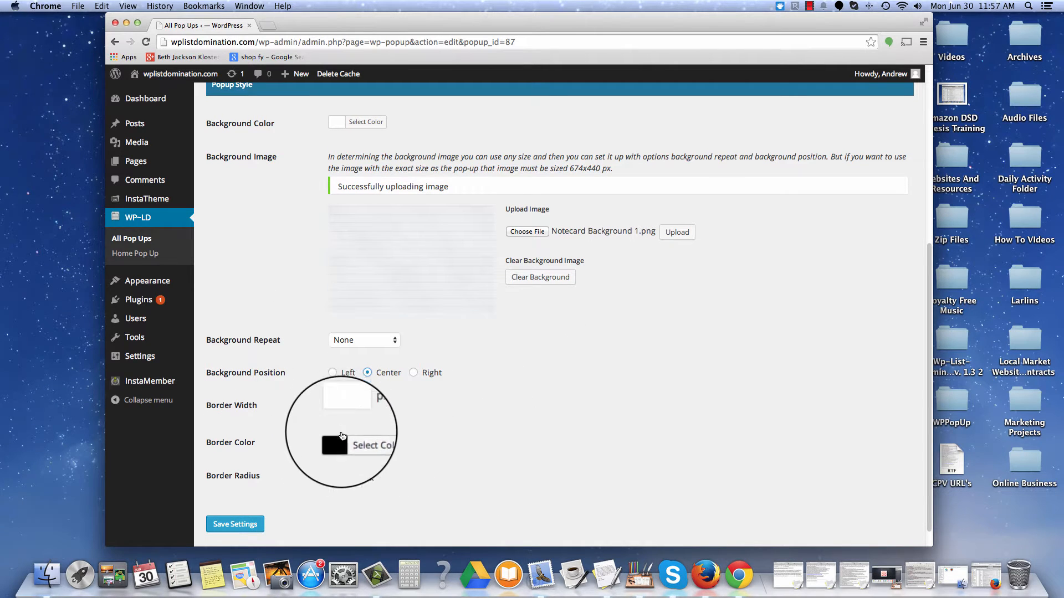
left_click(339, 407)
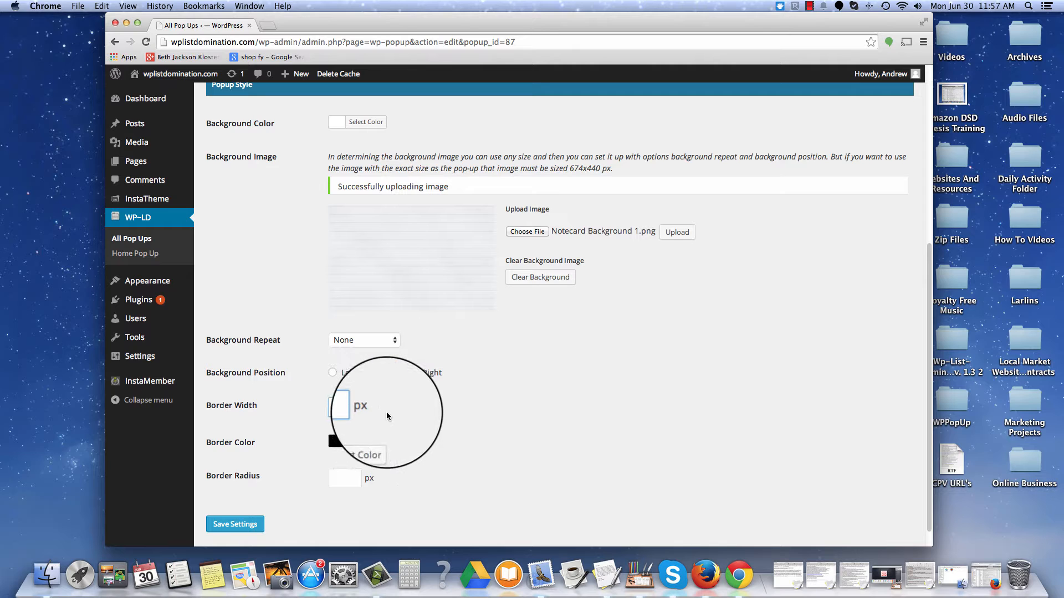
type("3")
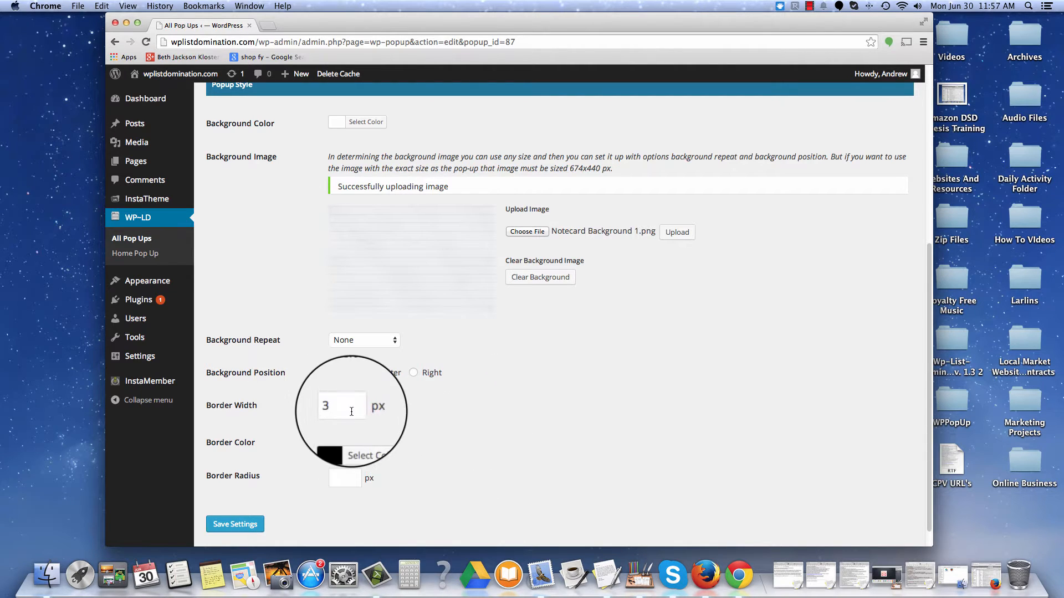
left_click(363, 442)
scroll(415, 459, "down", 2)
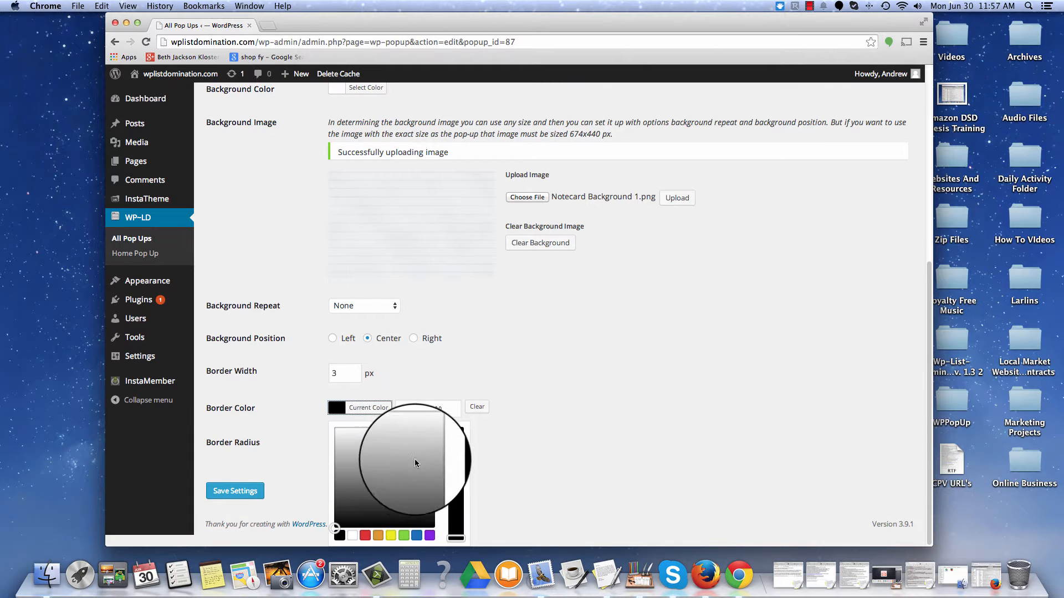
left_click(385, 535)
left_click(561, 441)
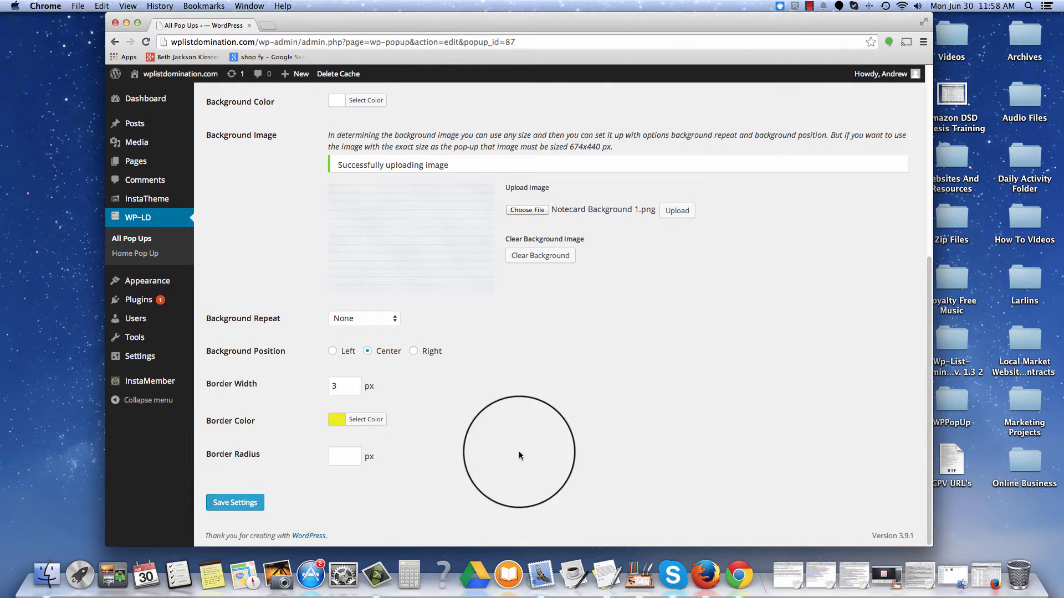
Set the border radius to 2 px and save the pop-up's style settings.
left_click(340, 456)
type("2")
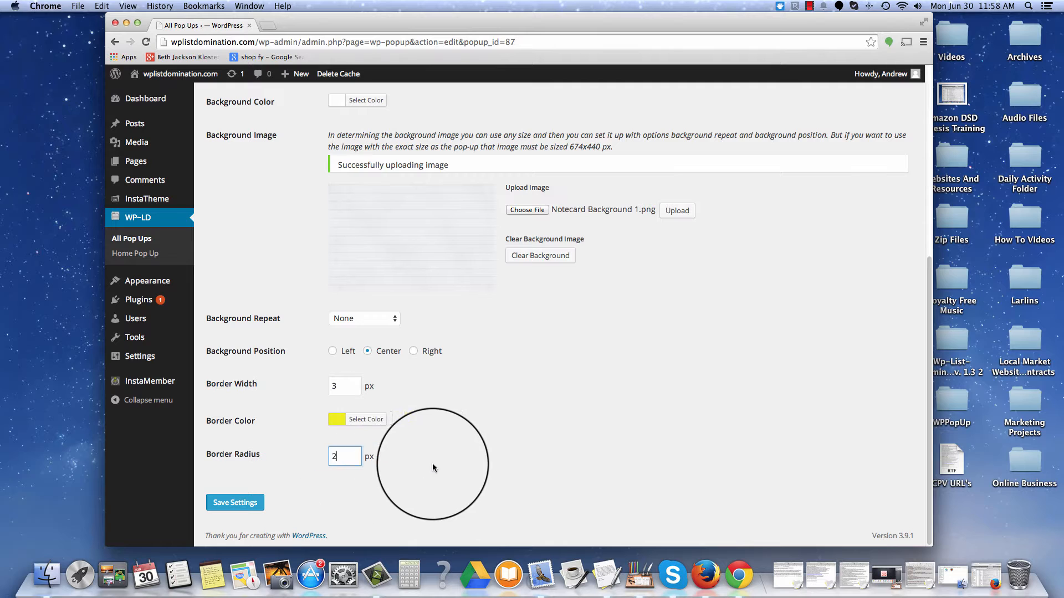
left_click(235, 503)
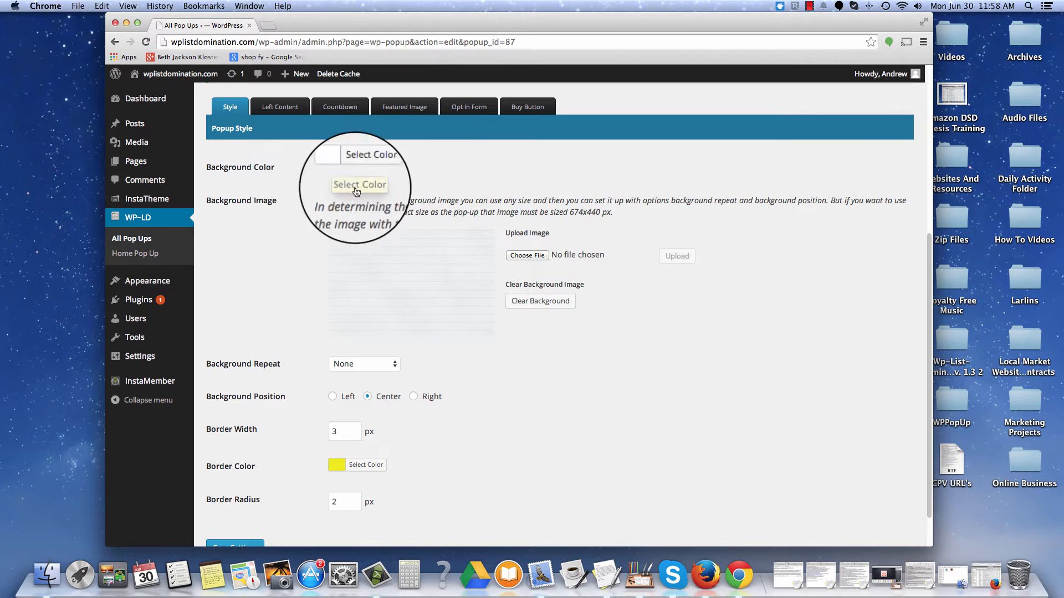
Set the pop-up's left content title to "This is Title Text" and its subtitle to "This Sub Title Text".
left_click(280, 107)
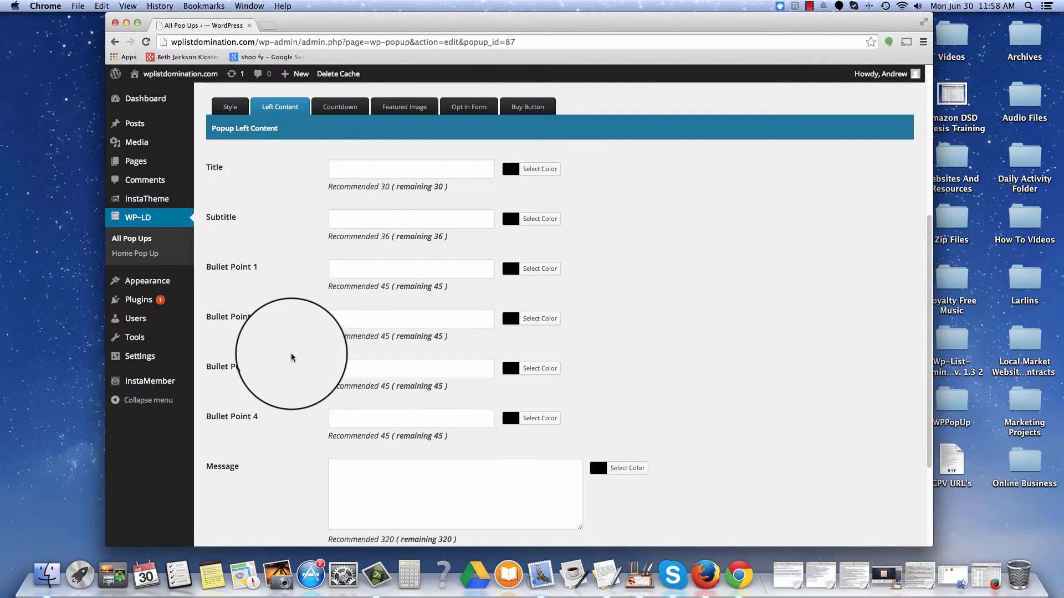
scroll(292, 357, "down", 5)
scroll(292, 357, "up", 6)
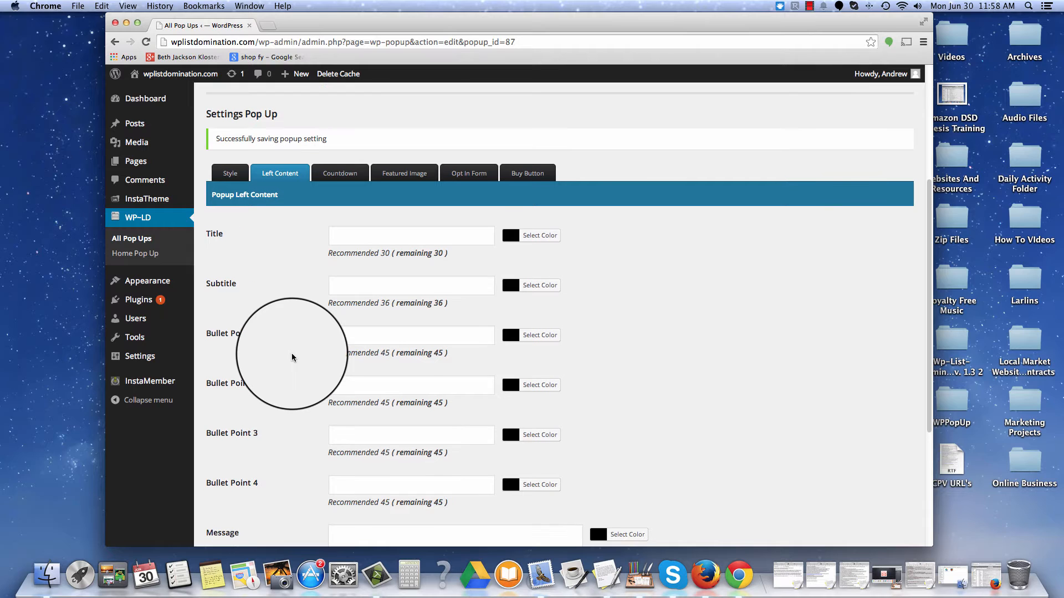
left_click(347, 236)
type("T")
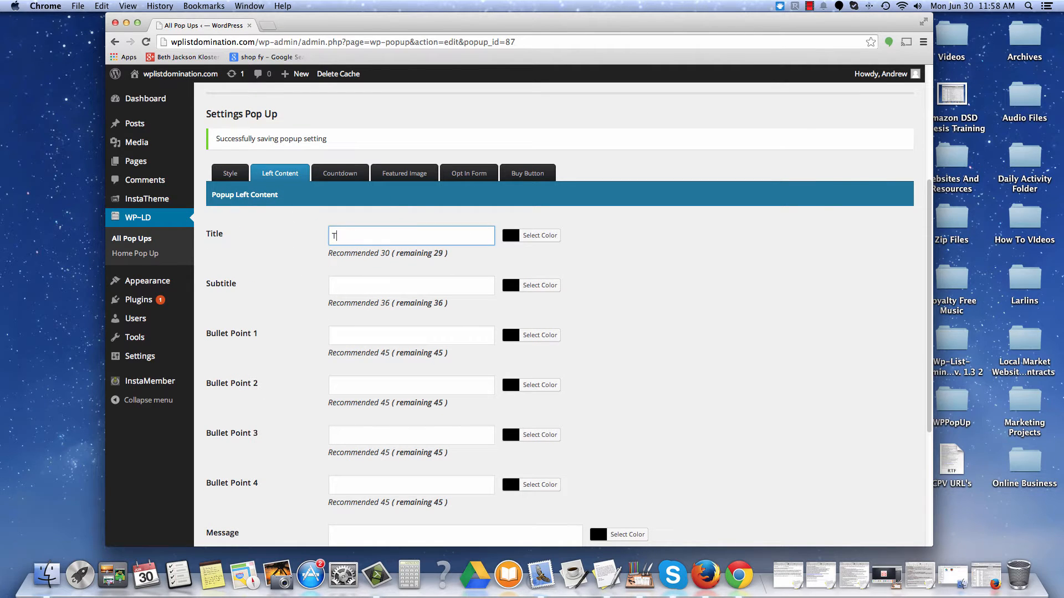
type("his is Title Text")
left_click(350, 285)
type("T")
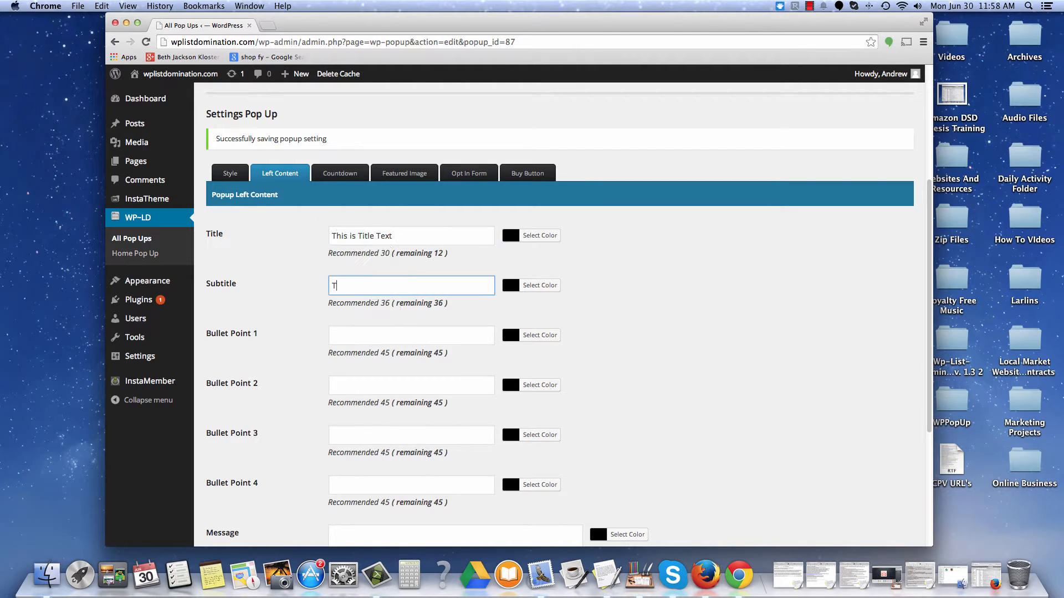
type("his Sub Title Text")
Set the title's text color to red and keep the subtitle's color black.
scroll(349, 333, "down", 2)
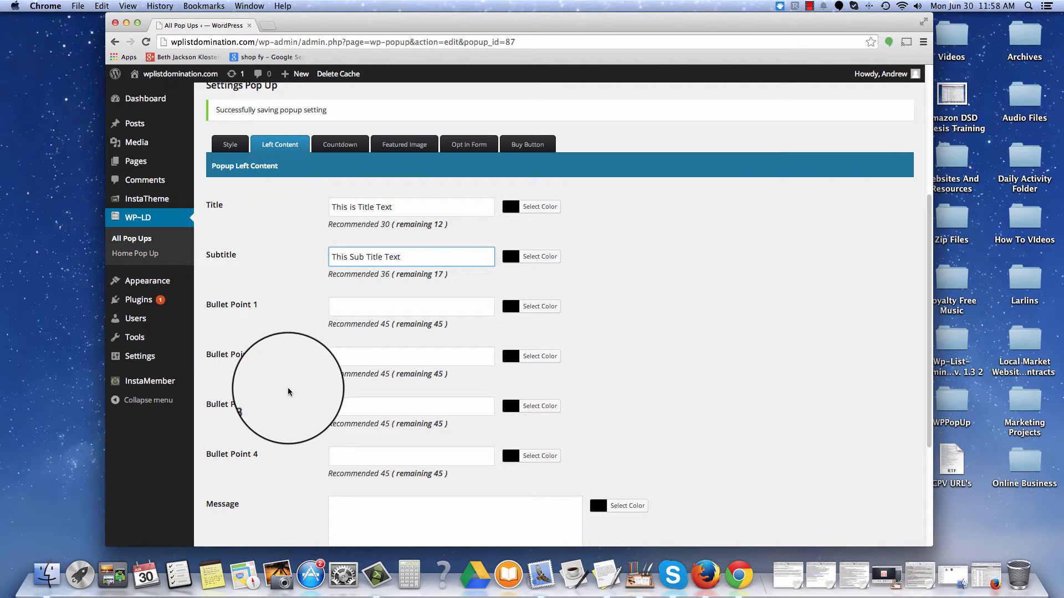
left_click(350, 405)
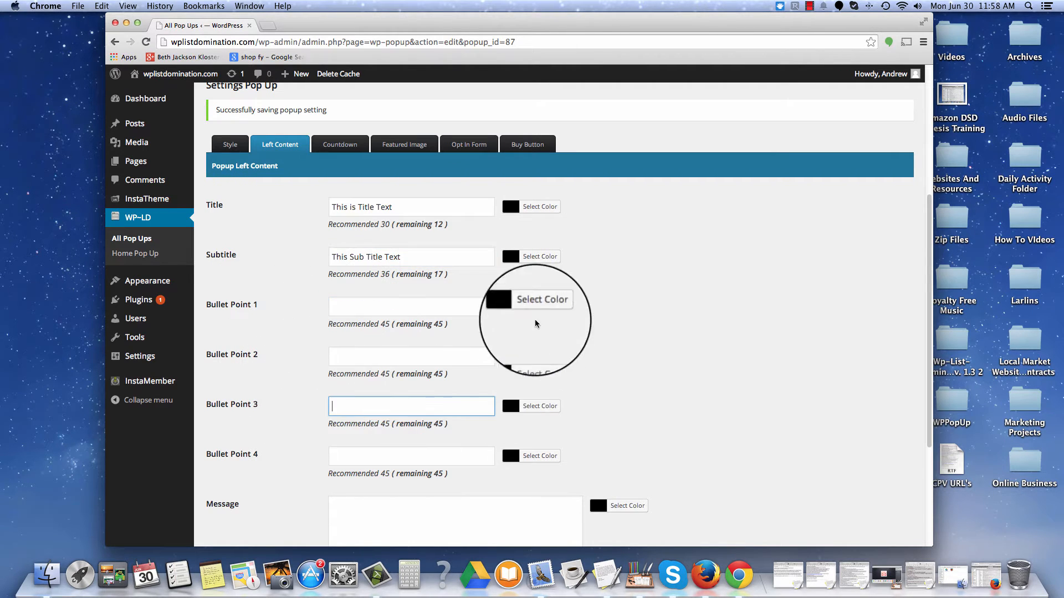
left_click(541, 214)
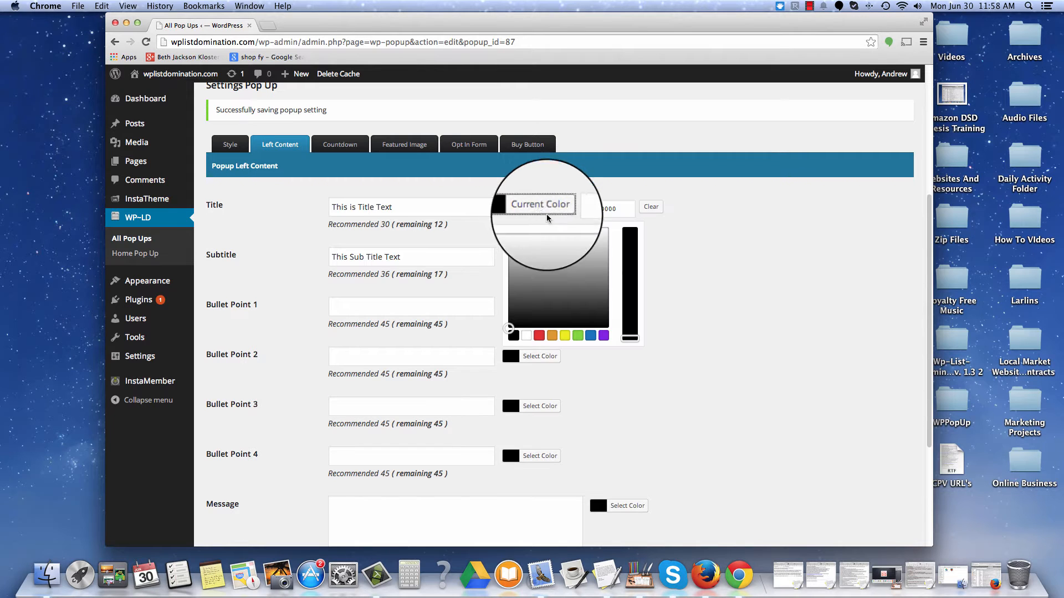
left_click(539, 335)
left_click(707, 242)
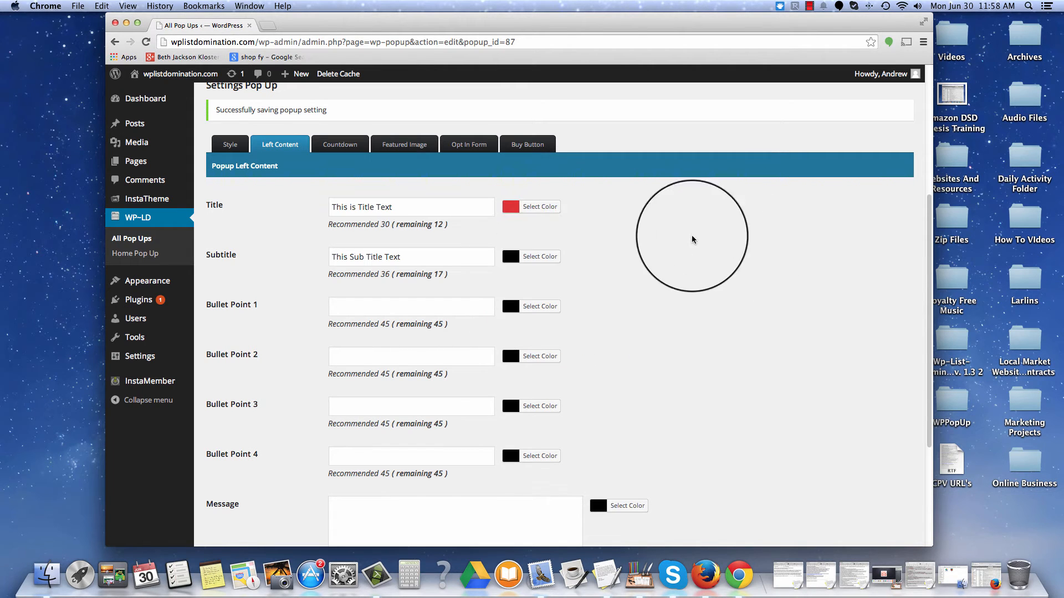
left_click(540, 257)
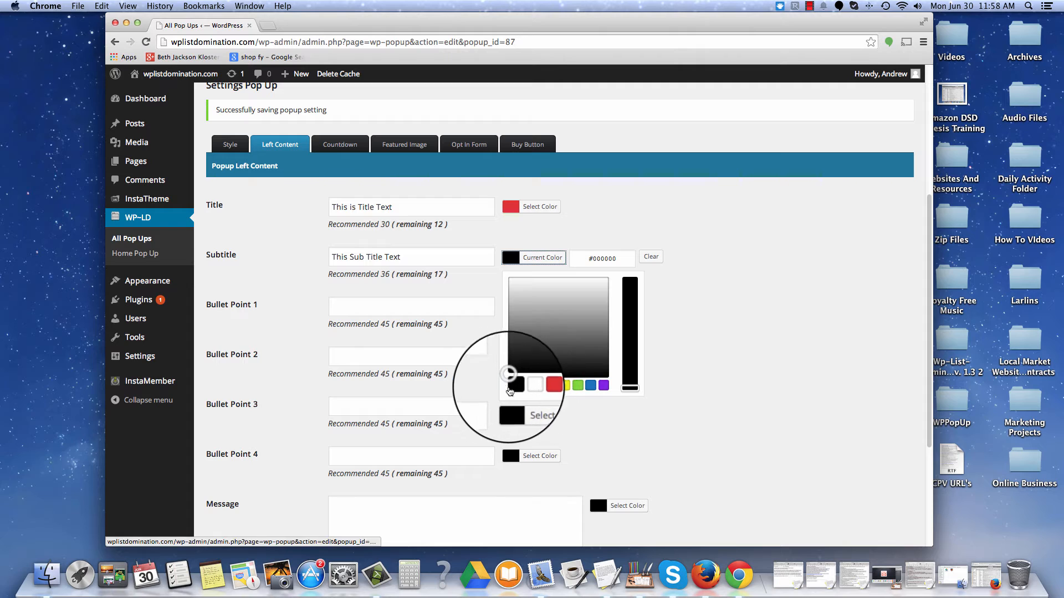
left_click(791, 392)
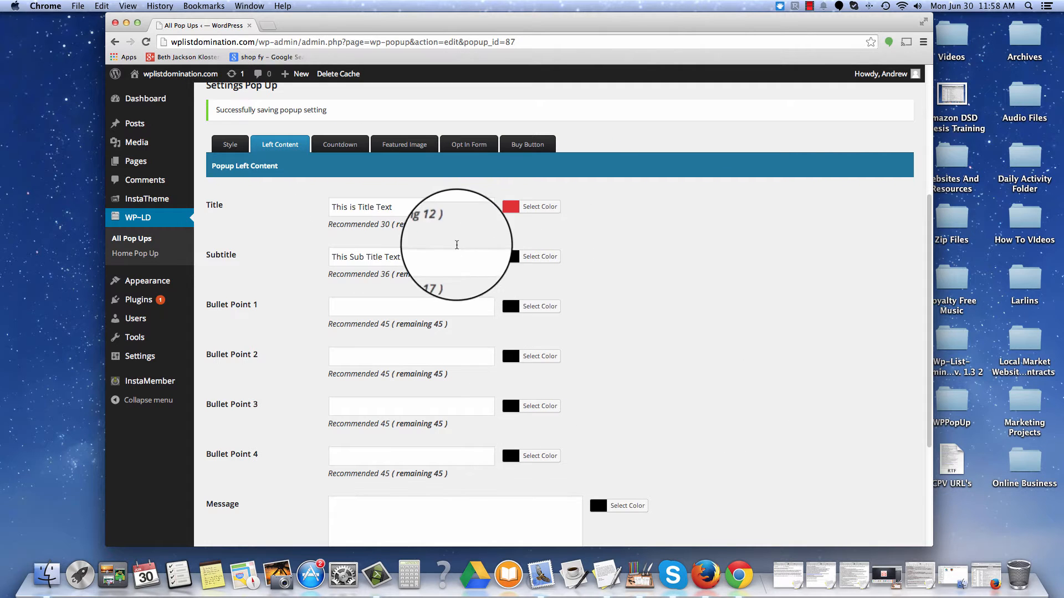
Open YouTube in a new browser tab and open the recommended video of Bill Maher and Jon Stewart.
scroll(333, 366, "down", 5)
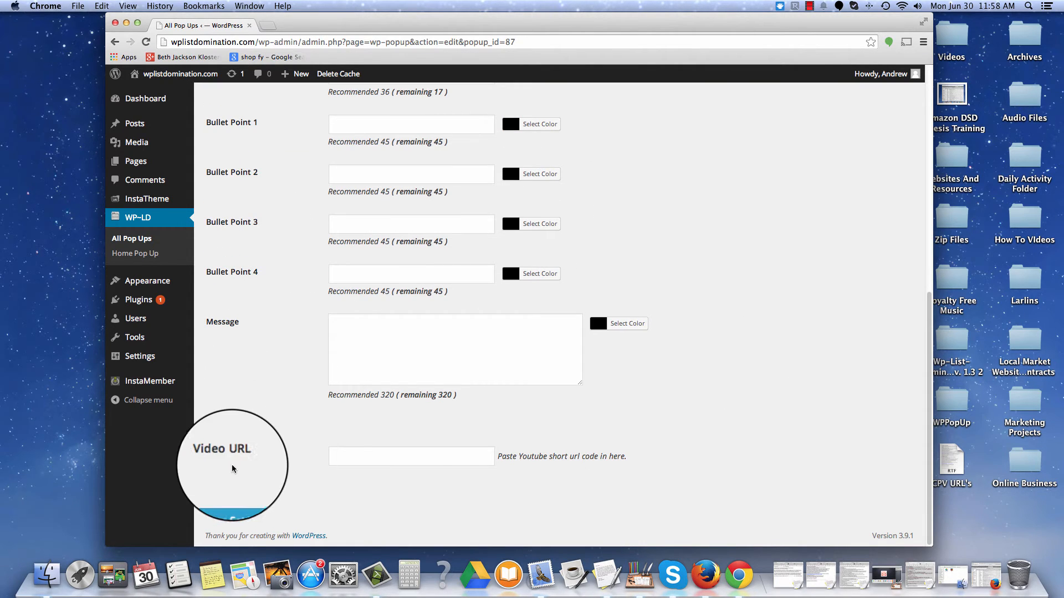
left_click(388, 457)
left_click(271, 26)
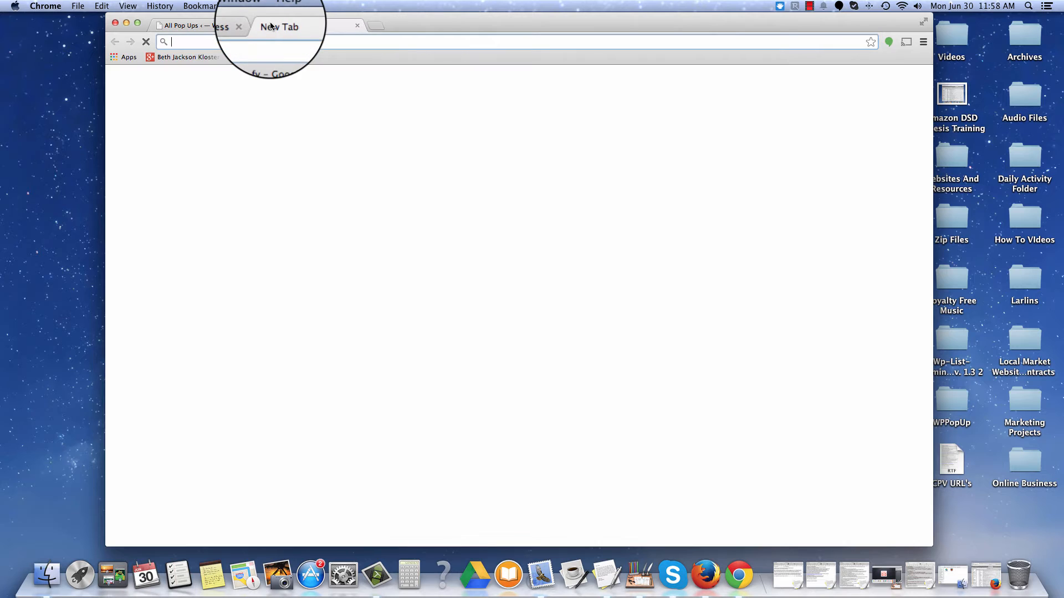
type("y")
key("Return")
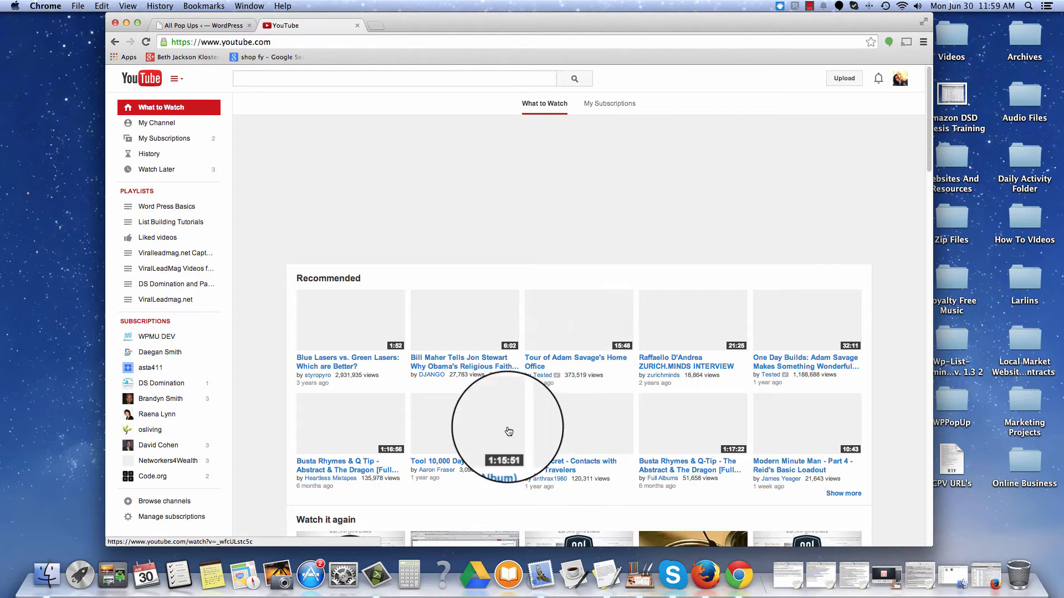
left_click(474, 336)
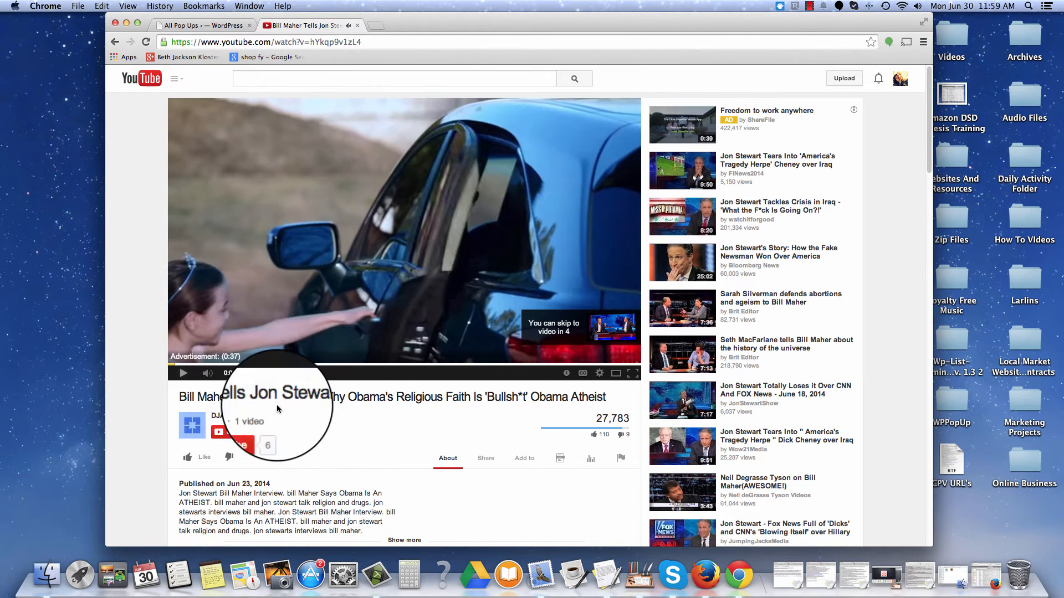
Show the video's sharing options and copy its short link.
scroll(387, 443, "down", 5)
scroll(358, 482, "down", 5)
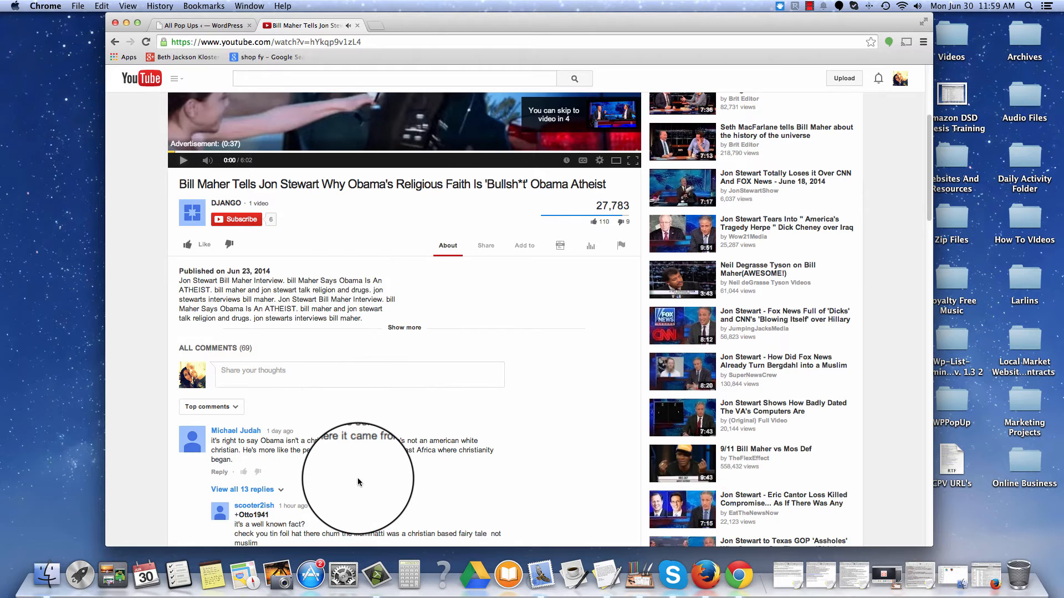
scroll(358, 482, "up", 8)
left_click(487, 419)
scroll(487, 420, "down", 1)
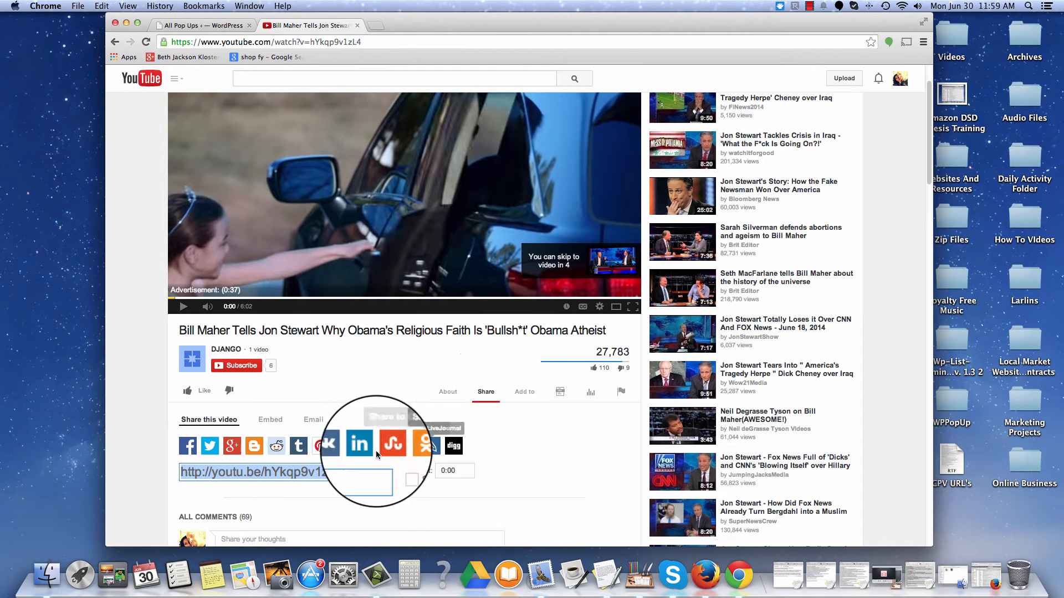
right_click(281, 468)
left_click(308, 392)
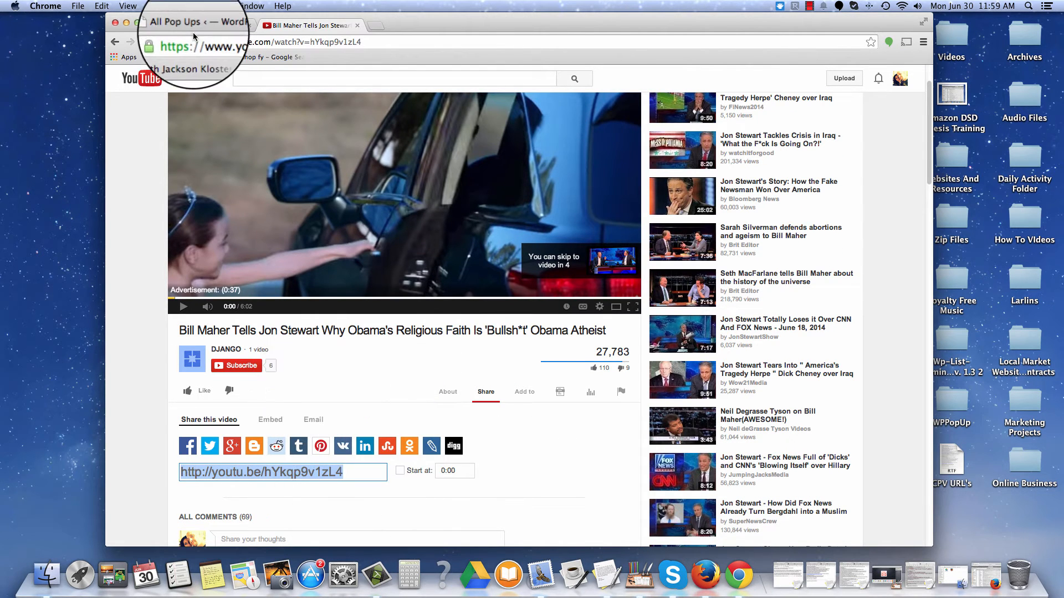
left_click(201, 25)
right_click(349, 453)
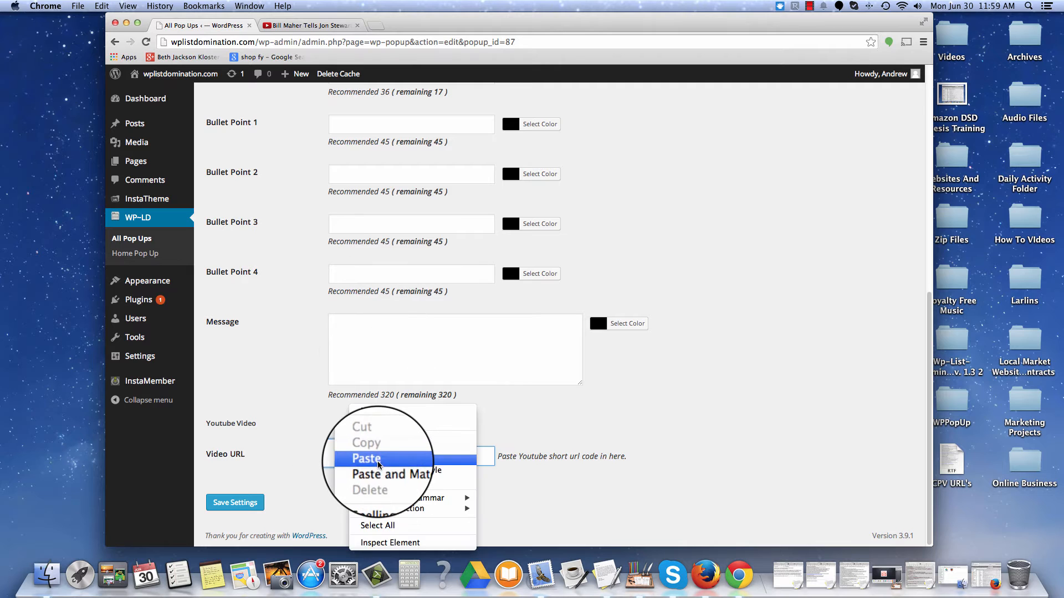
left_click(360, 459)
left_click(228, 502)
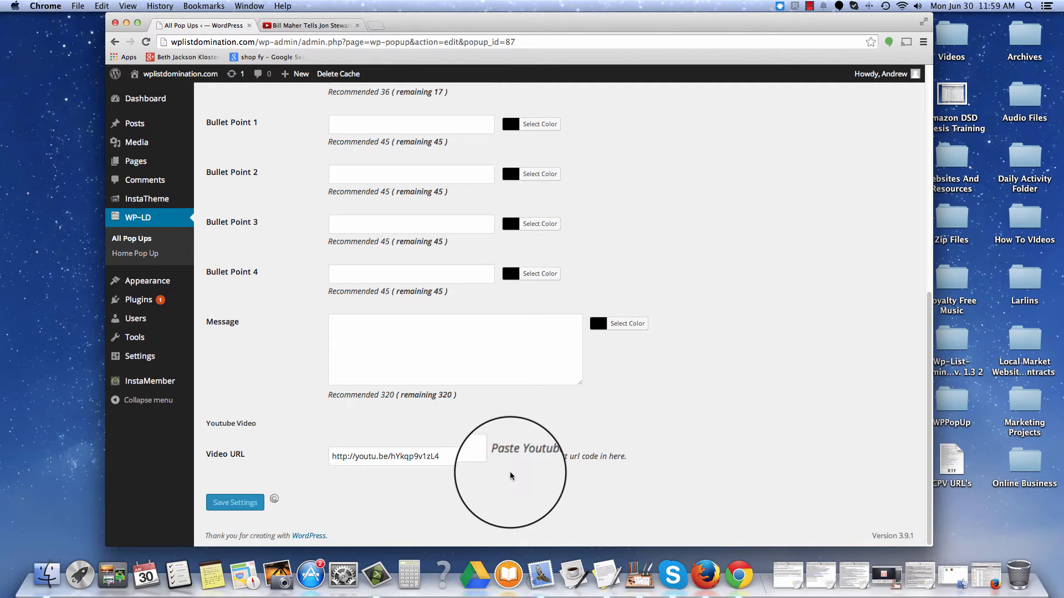
In the pop-up's countdown settings, set the countdown start to 15 and the interval to 2 seconds.
scroll(720, 440, "down", 2)
scroll(720, 440, "down", 6)
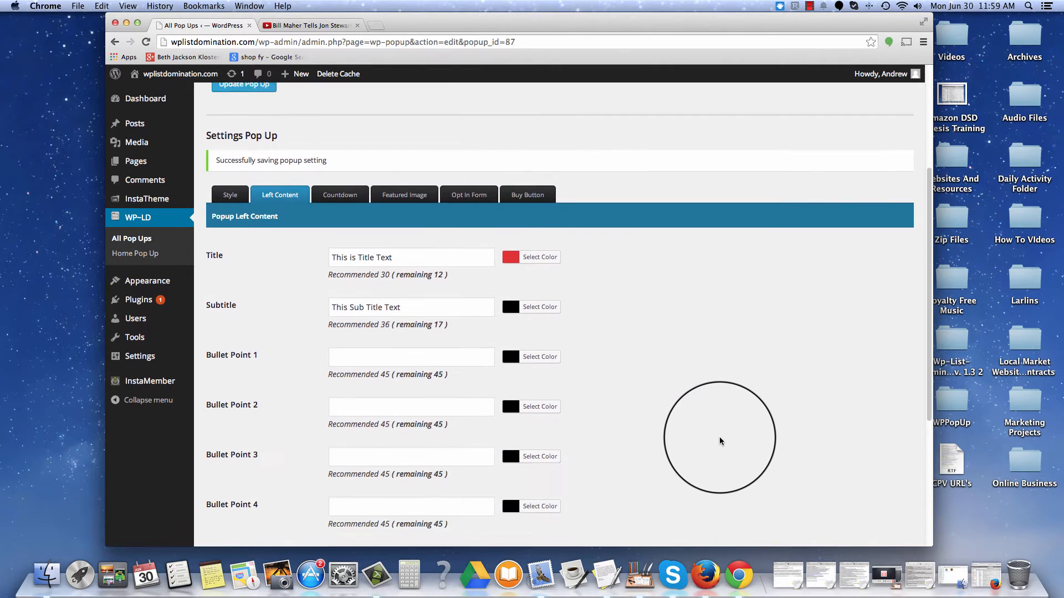
scroll(720, 441, "up", 8)
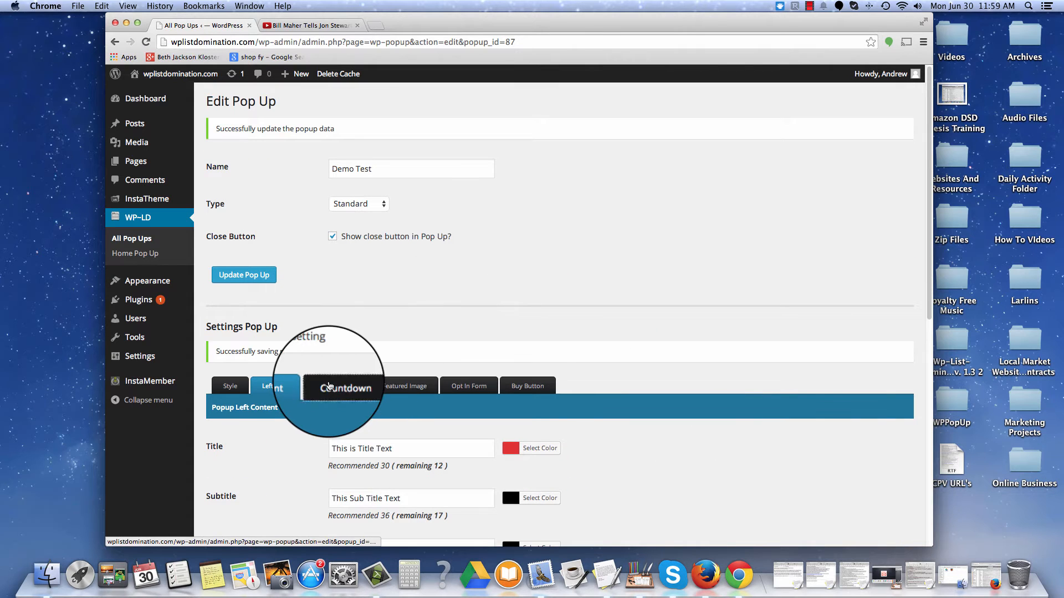
left_click(340, 386)
scroll(541, 399, "down", 3)
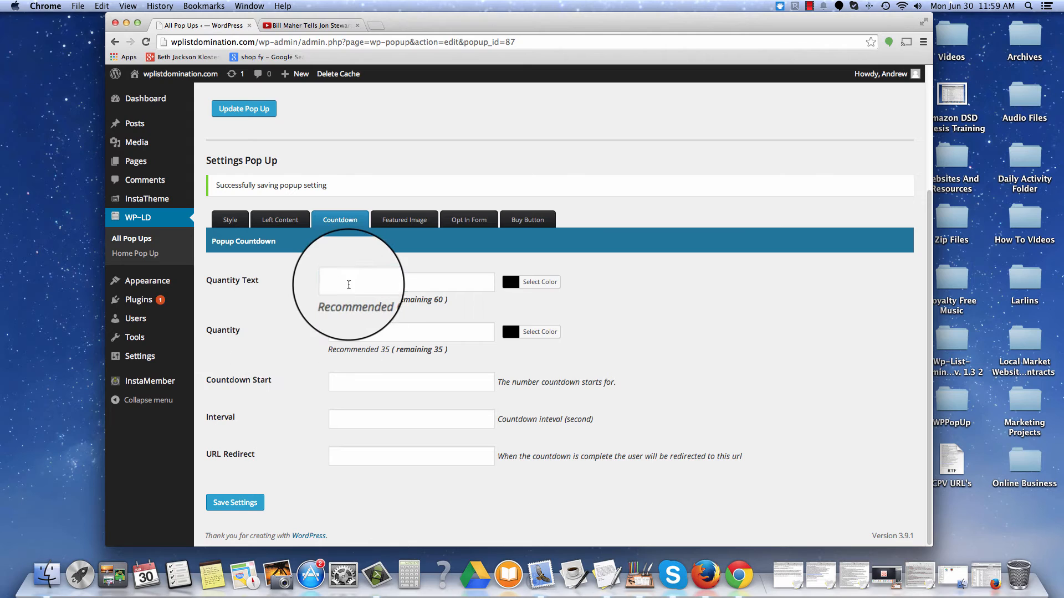
left_click(348, 285)
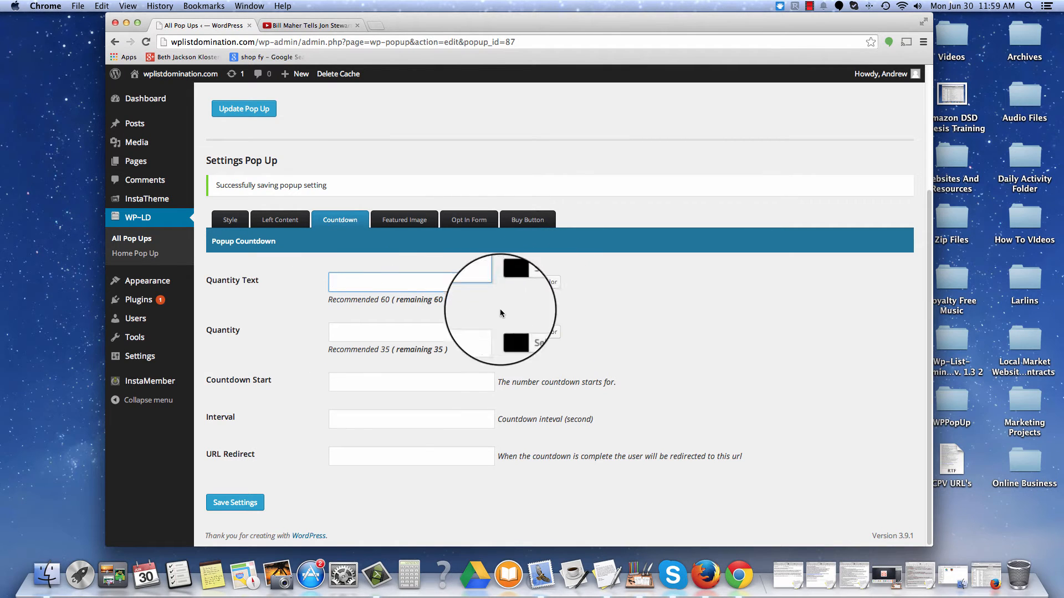
left_click(380, 383)
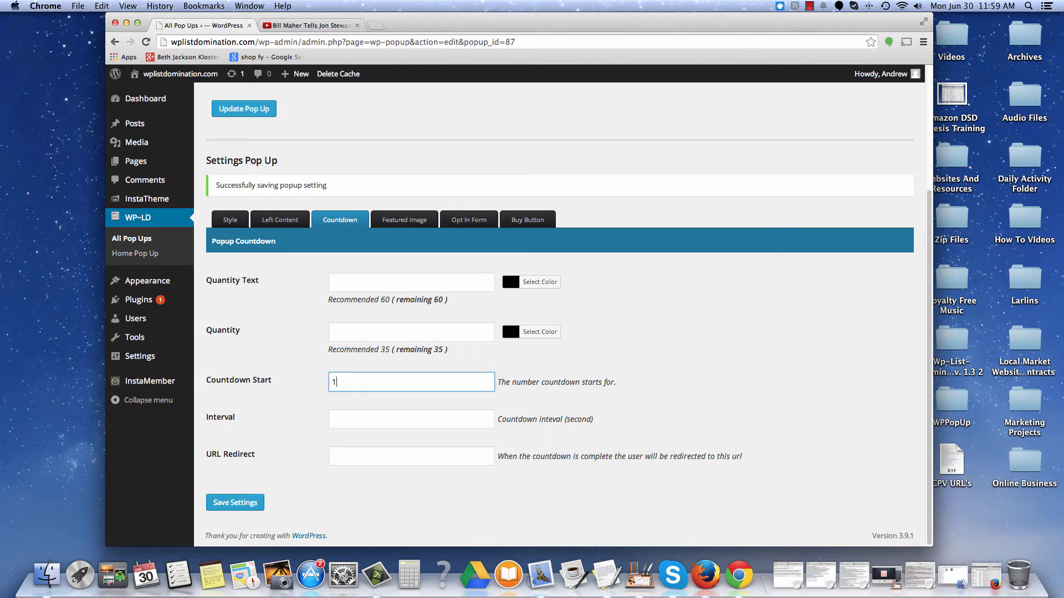
type("15")
left_click(356, 420)
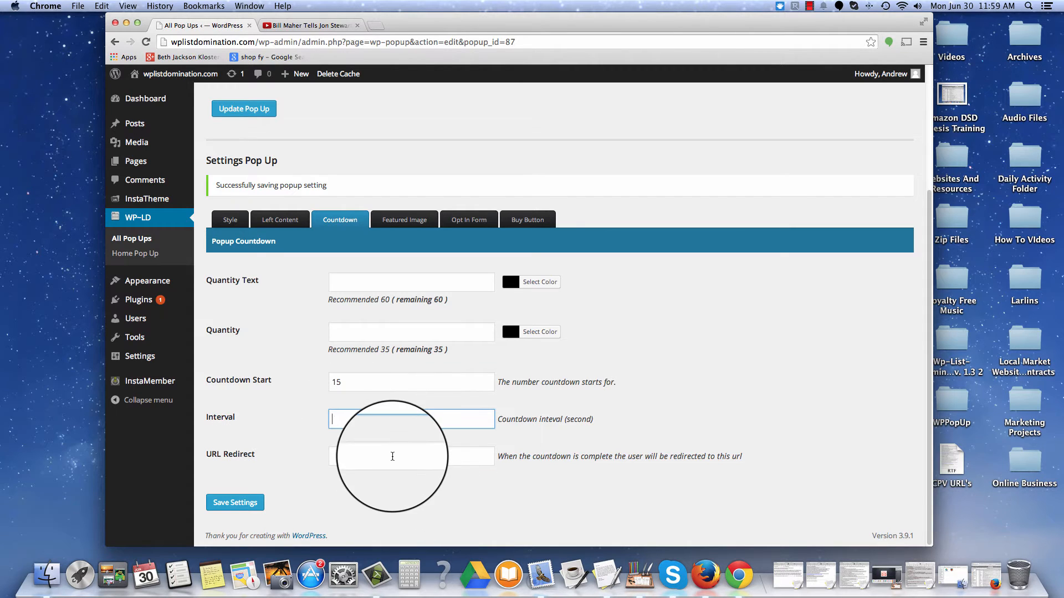
type("2")
left_click(369, 487)
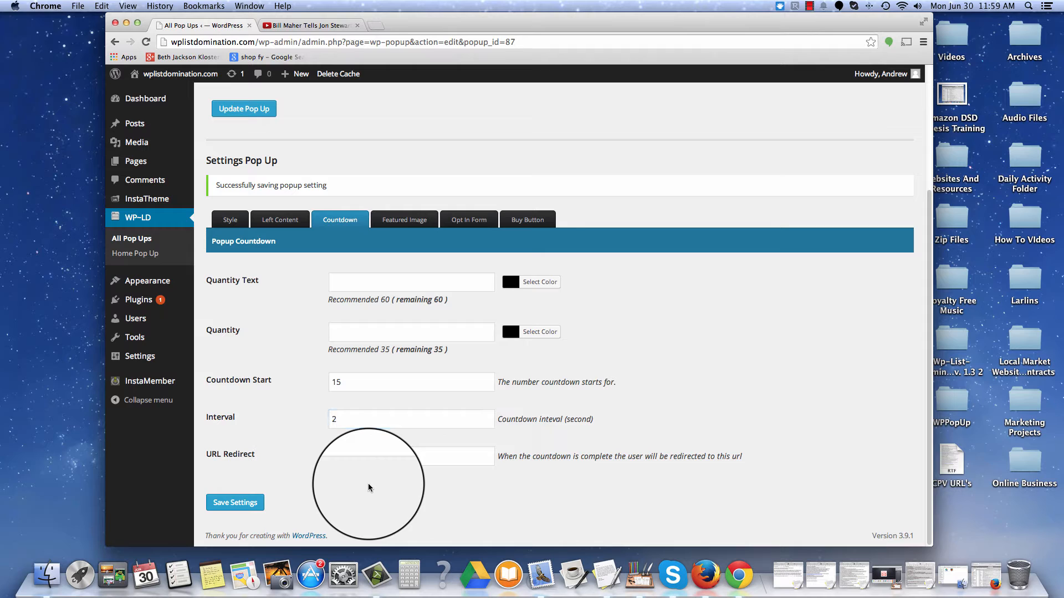
Leave the countdown's URL redirect empty and save the countdown settings.
left_click(358, 457)
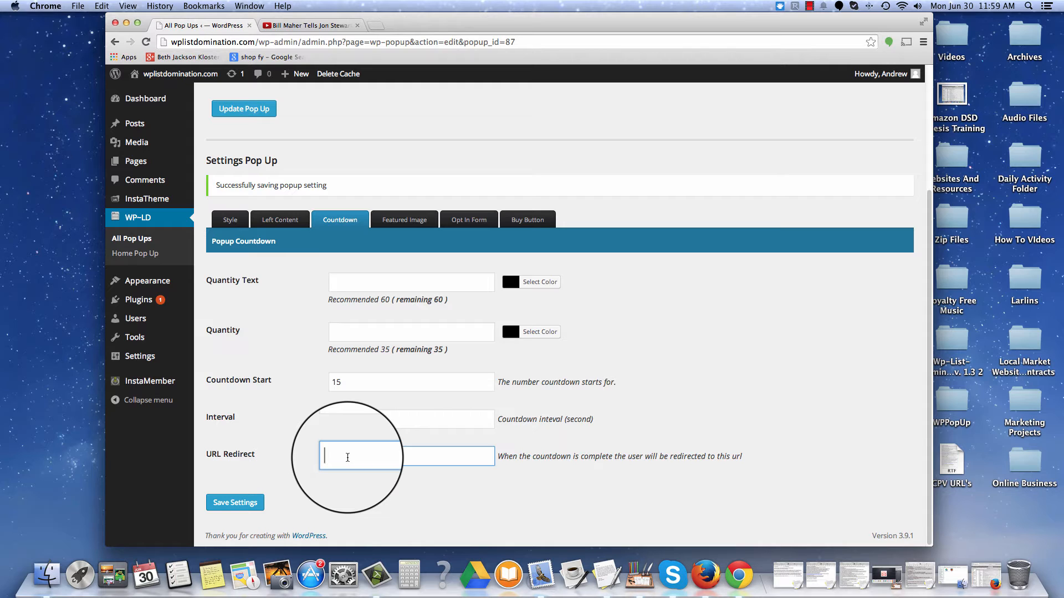
left_click(254, 503)
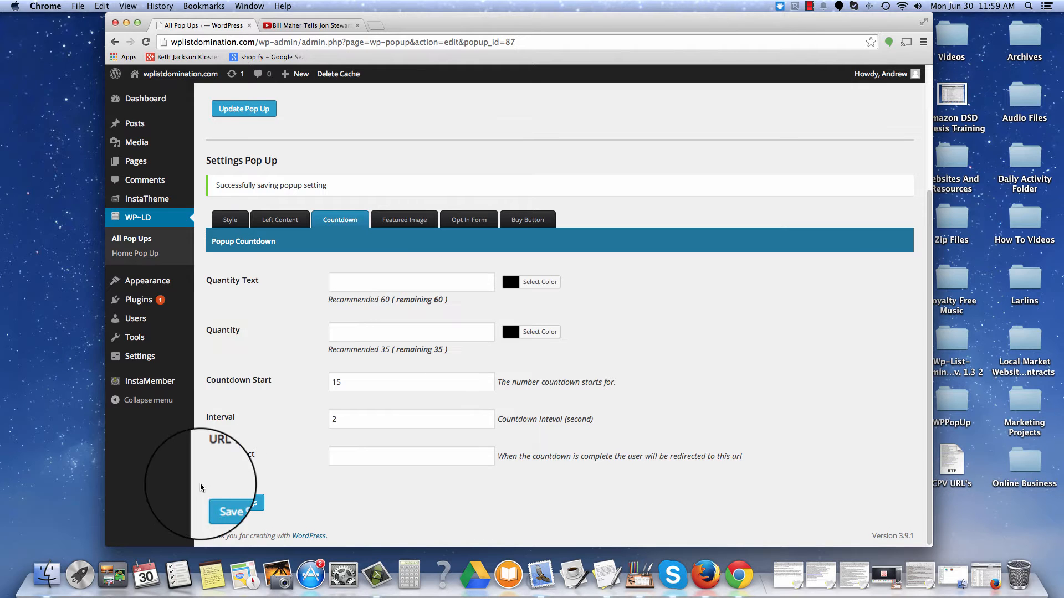
left_click(243, 504)
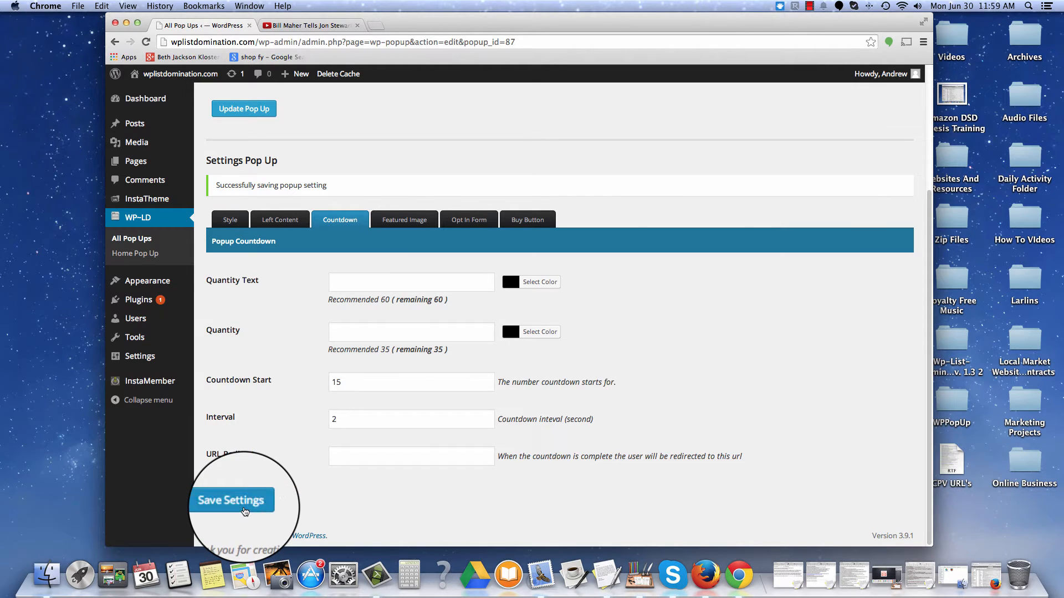
In the pop-up's featured image settings, upload Down Arrow Gradient 1.png from the 250 X 250 Bonus Images folder in BONUSES and save the settings.
left_click(405, 220)
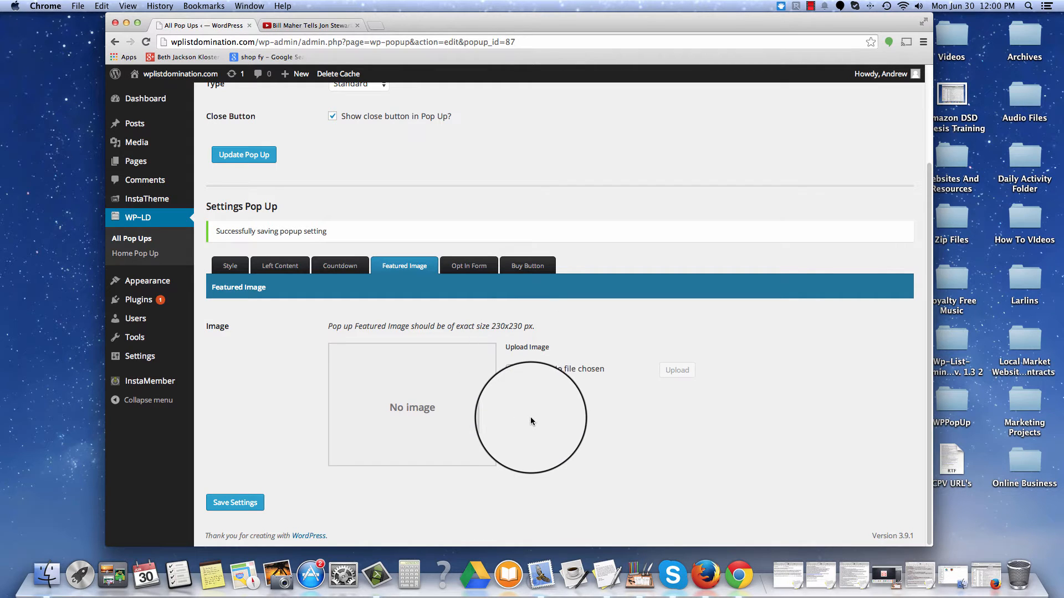
left_click(528, 370)
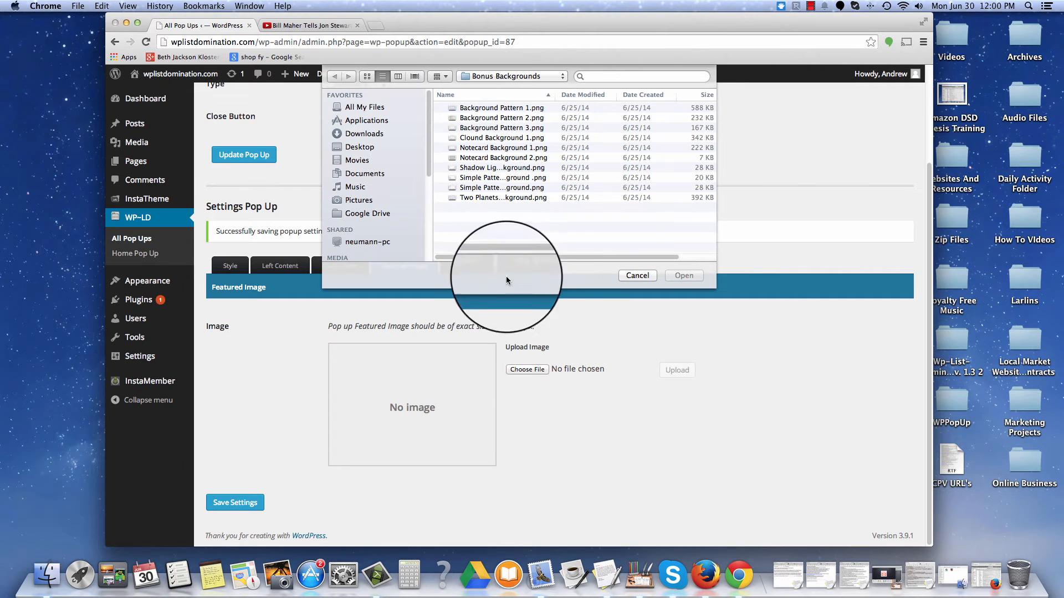
left_click(485, 75)
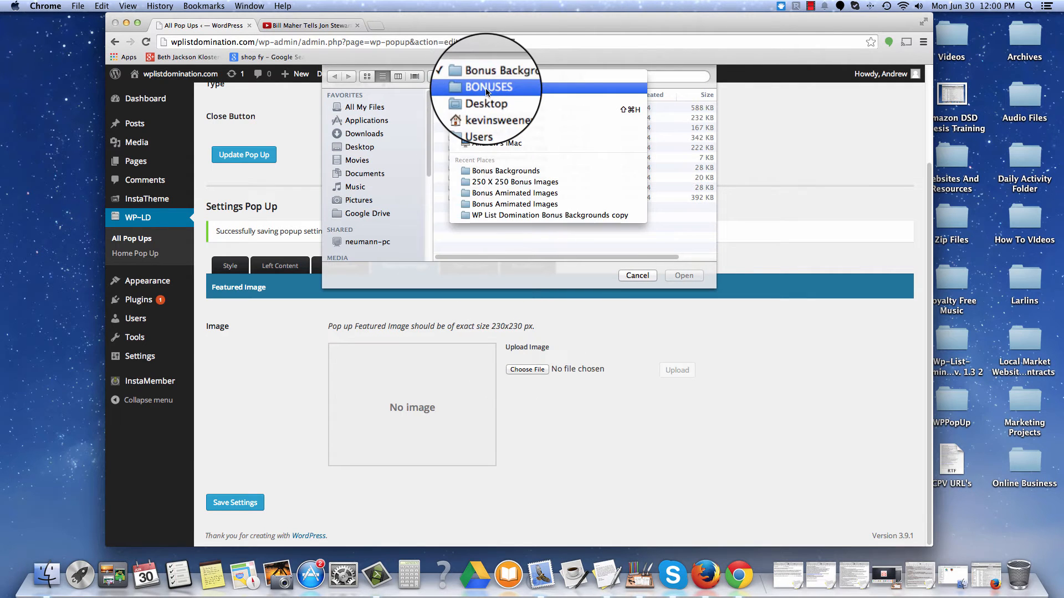
left_click(485, 89)
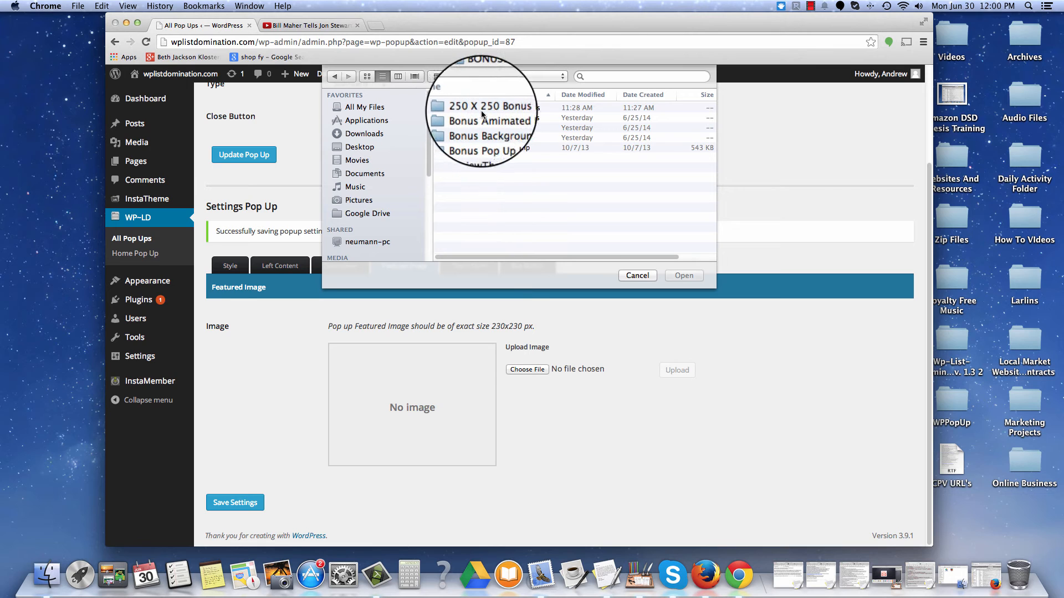
double_click(481, 109)
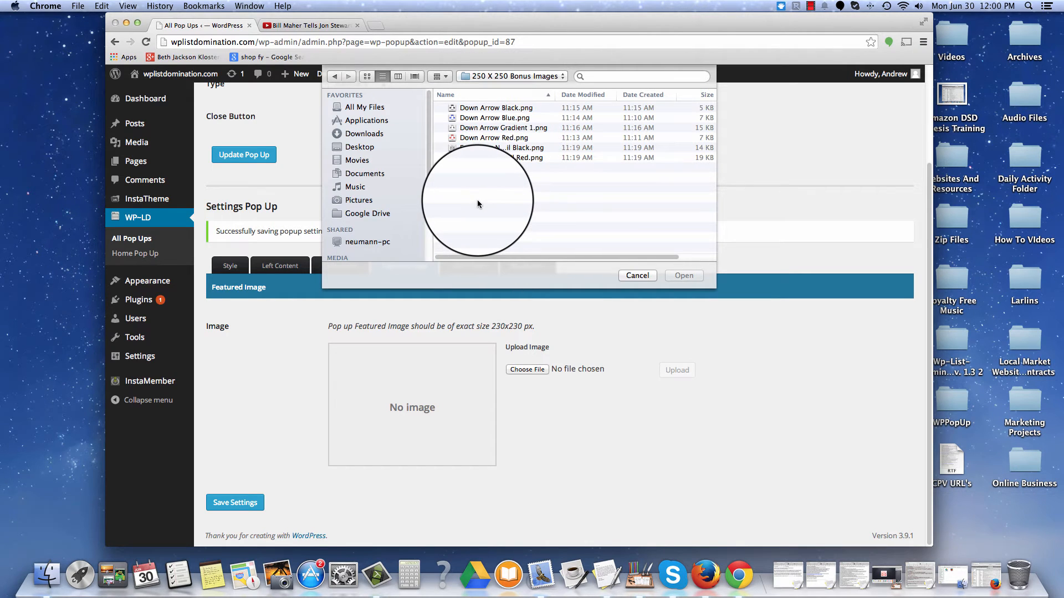
left_click(483, 128)
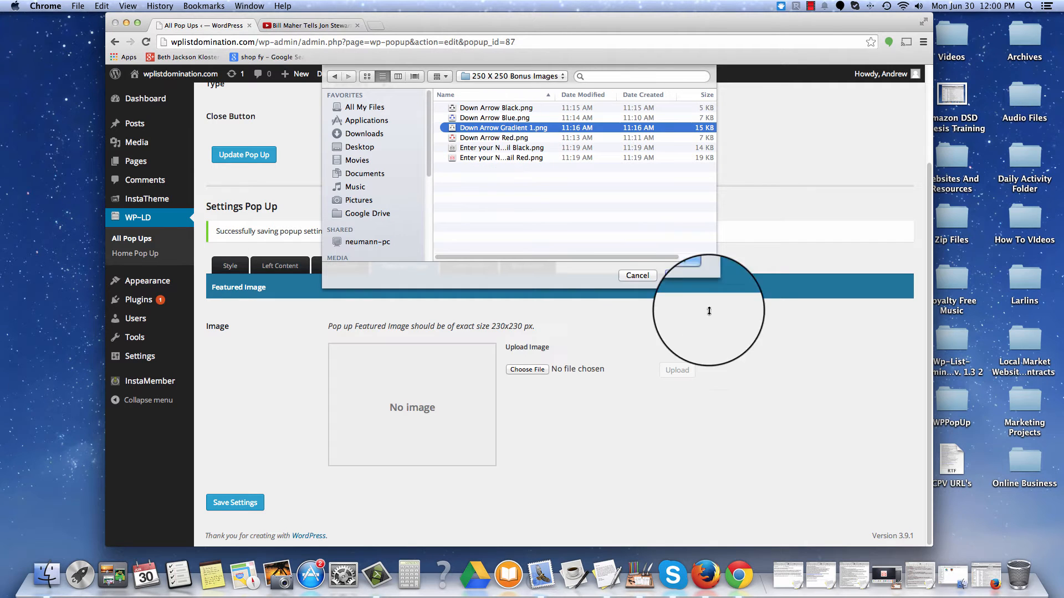
left_click(684, 276)
left_click(677, 370)
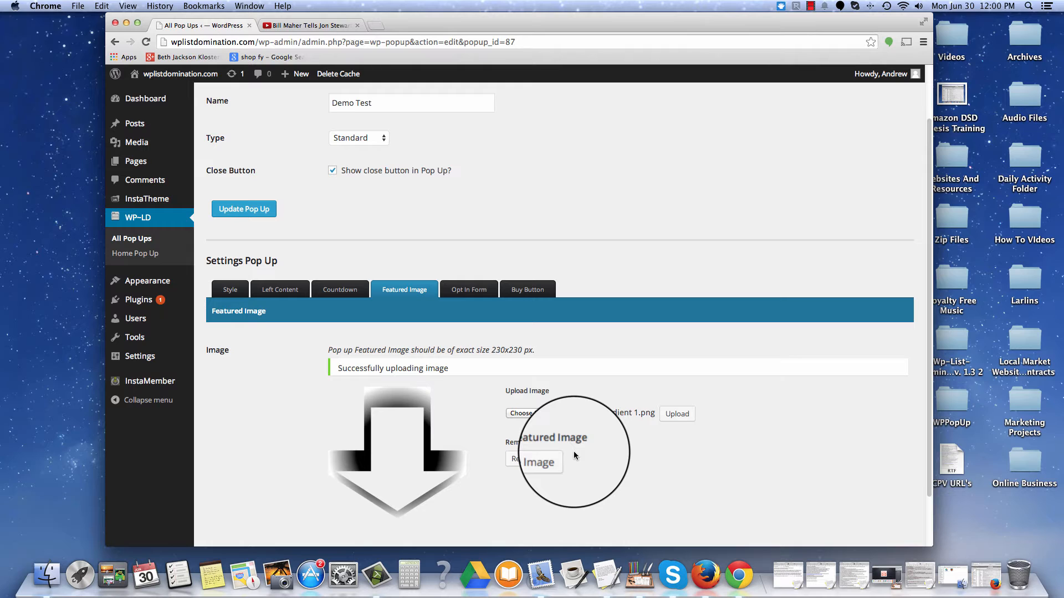
scroll(517, 470, "down", 2)
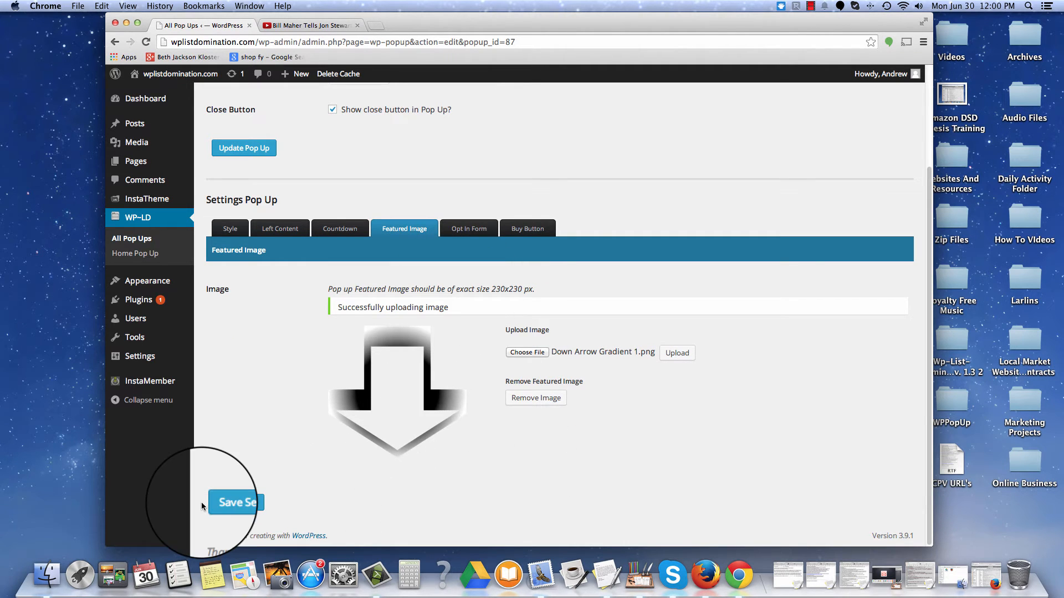
left_click(232, 512)
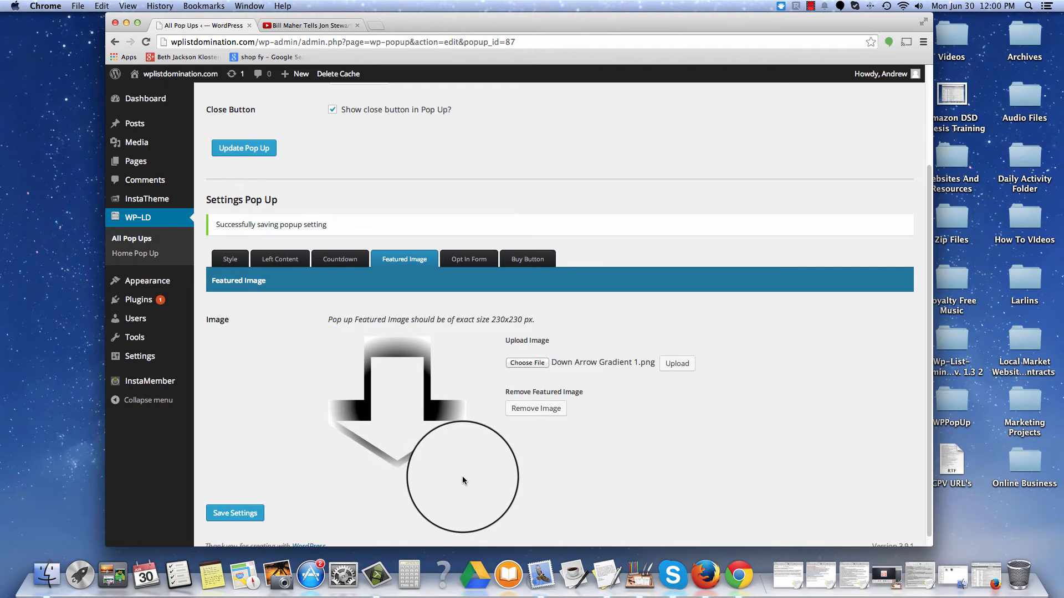
Open the pop-up's opt-in form settings, then switch to TextEdit and copy all the AWeber form code from the Untitled 3 document.
scroll(463, 480, "down", 1)
left_click(469, 248)
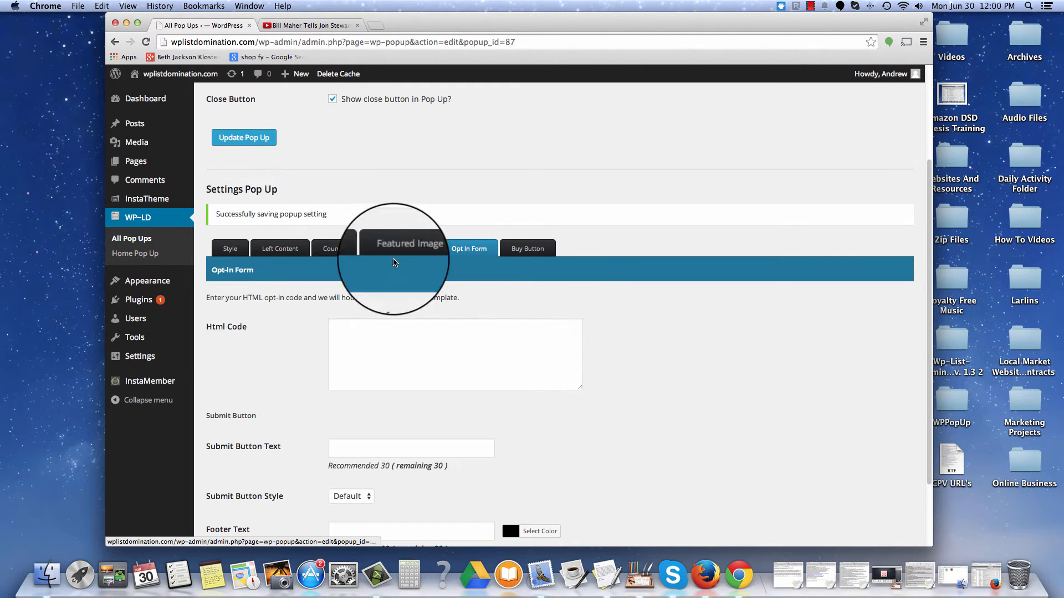
scroll(314, 364, "down", 1)
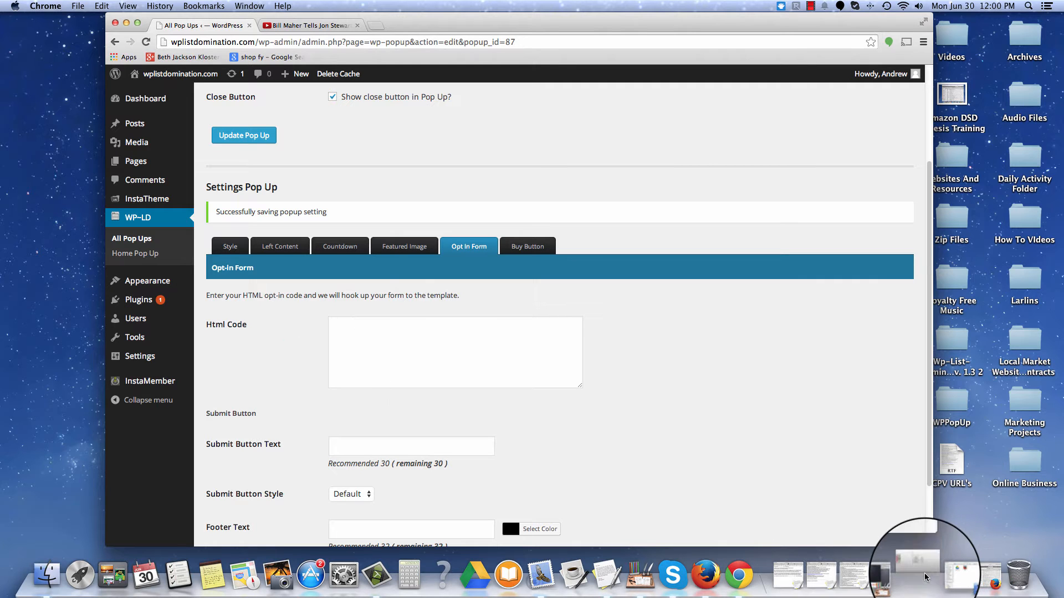
left_click(950, 573)
left_click(617, 345)
key("super+a")
scroll(439, 273, "up", 3)
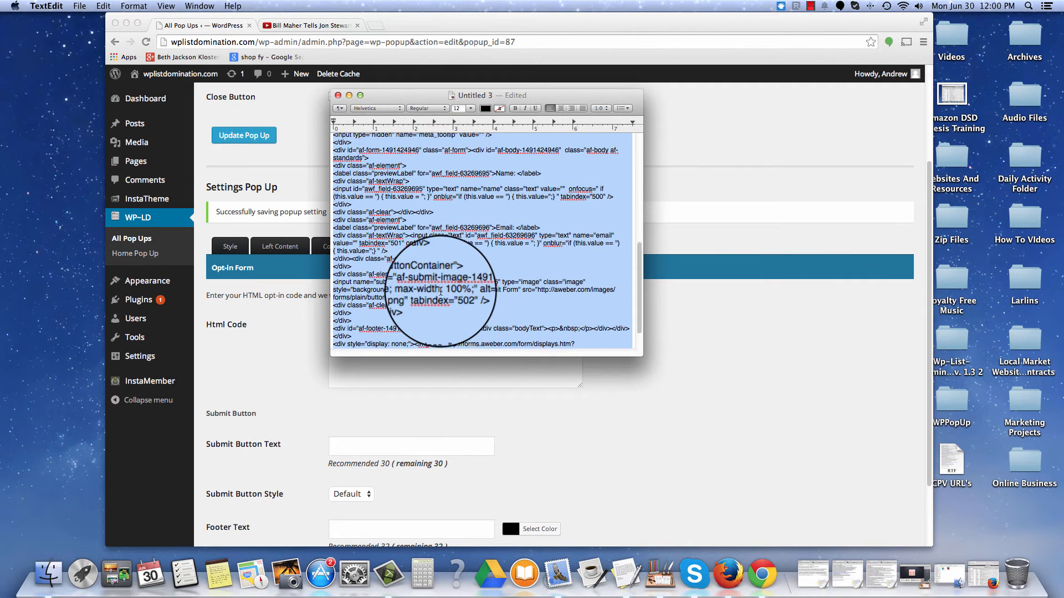
right_click(409, 293)
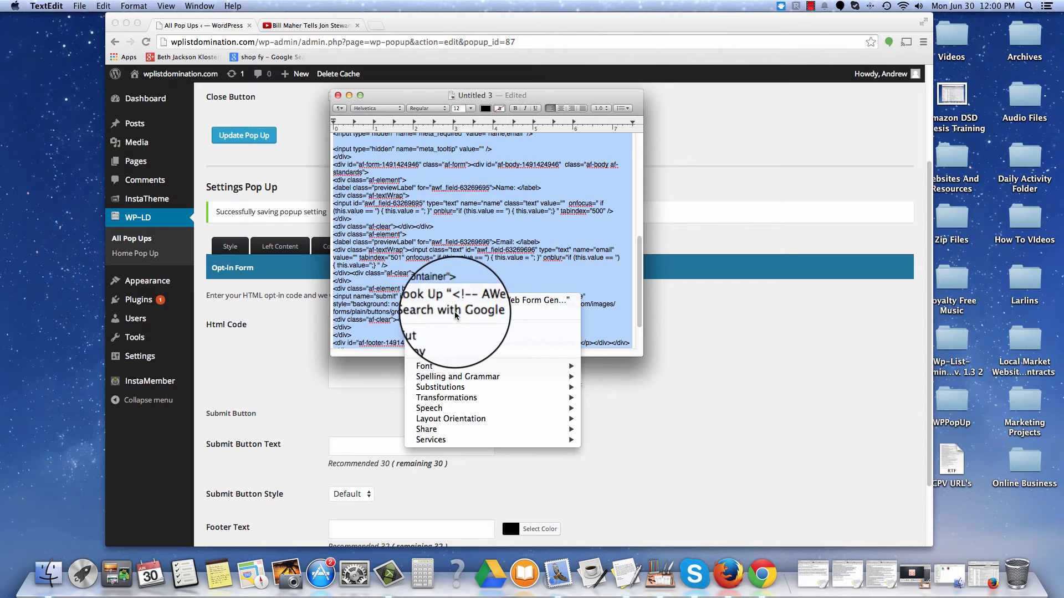
left_click(443, 340)
left_click(349, 95)
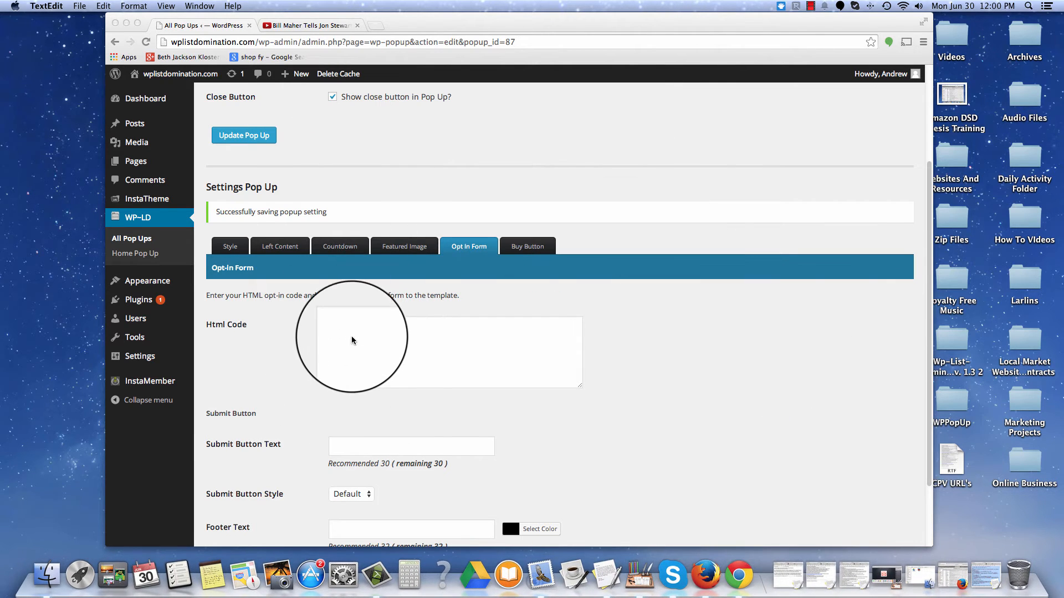
Back in Chrome, paste the copied AWeber form code as the opt-in form's HTML code.
right_click(348, 336)
left_click(345, 332)
right_click(345, 326)
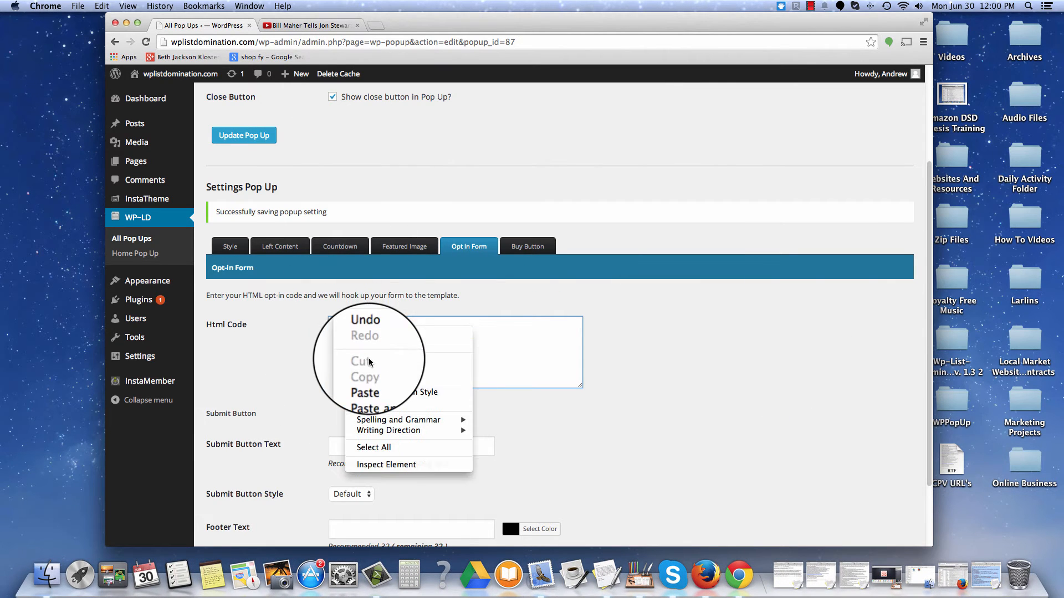
left_click(372, 382)
Set the opt-in form's submit button text to "Let Me In" and its style to Red.
left_click(362, 444)
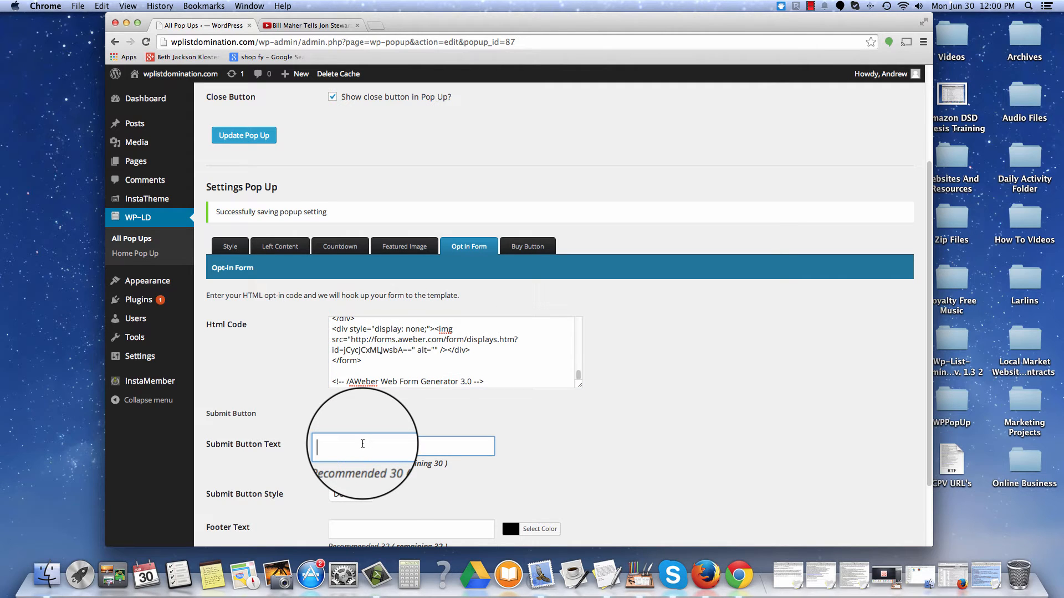
type("Let Me I")
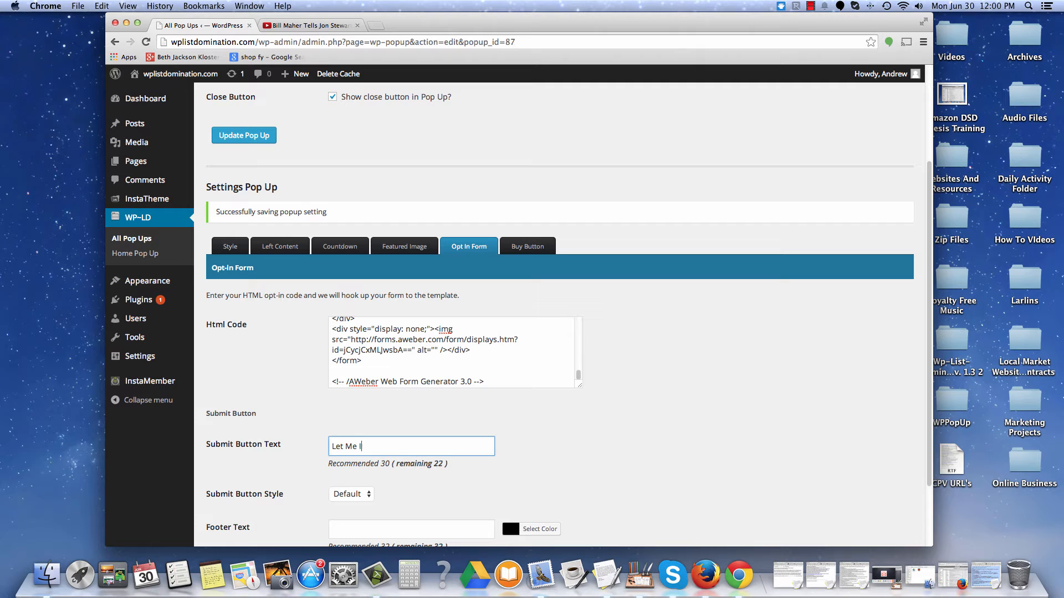
type("n")
scroll(380, 449, "down", 3)
left_click(353, 408)
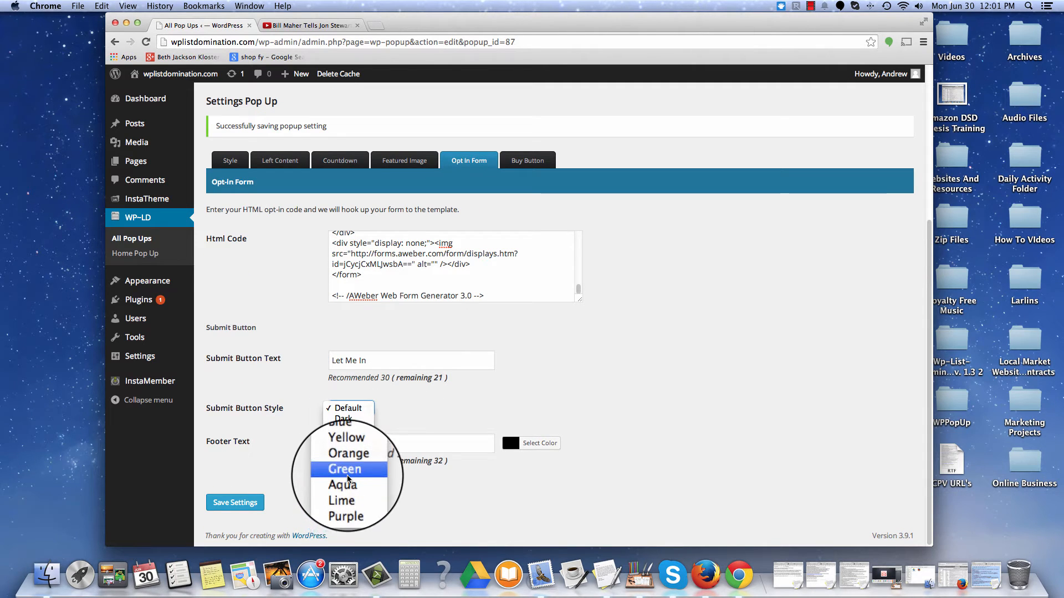
left_click(340, 430)
Set the opt-in form's footer text to "Enter Your Best Email Above" and save the settings.
left_click(398, 445)
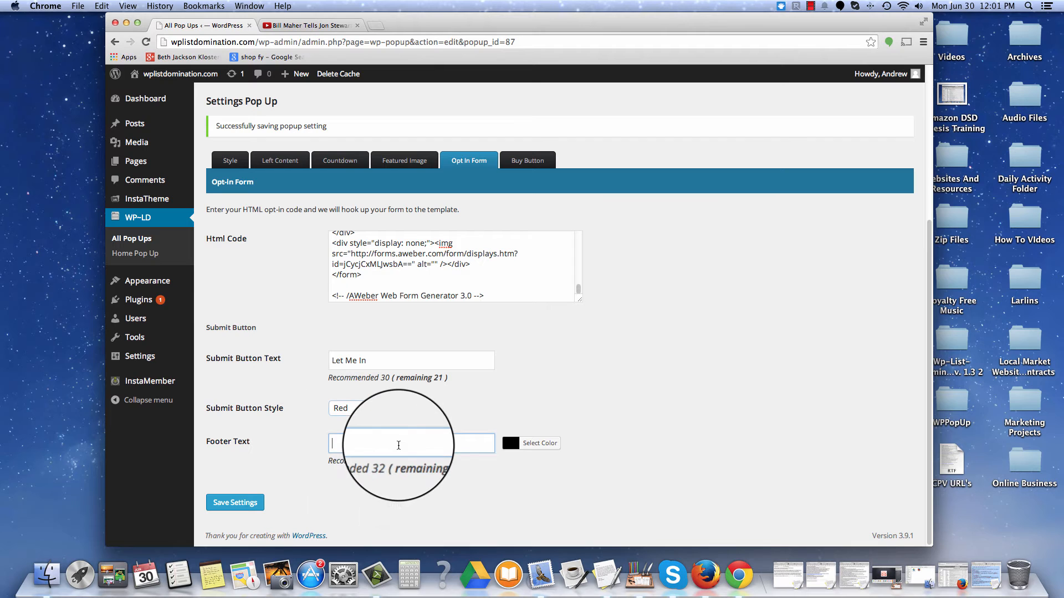
type("Ent")
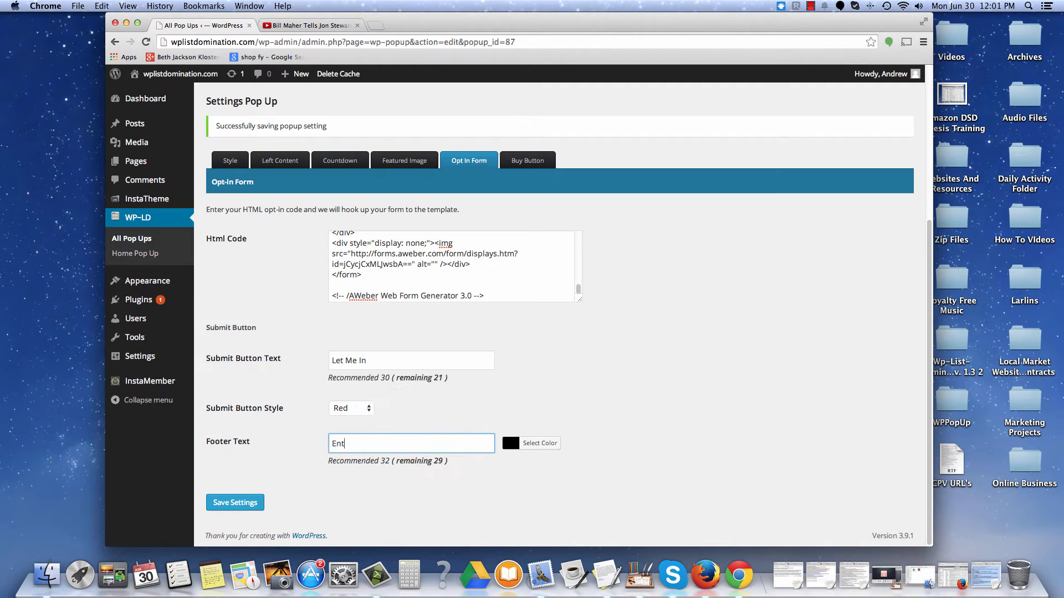
type("er Your Best Email Above")
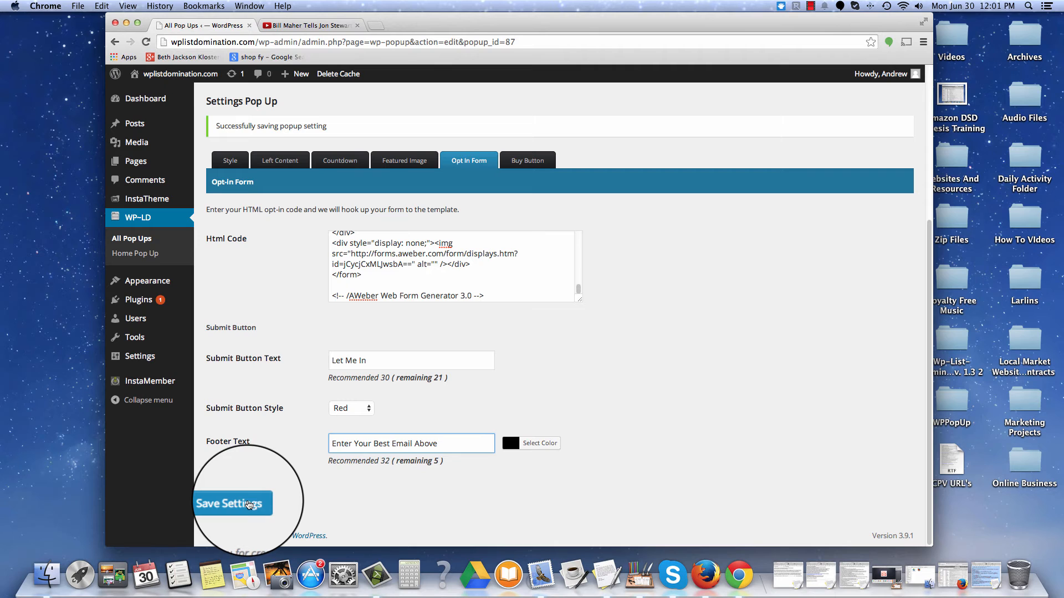
left_click(249, 505)
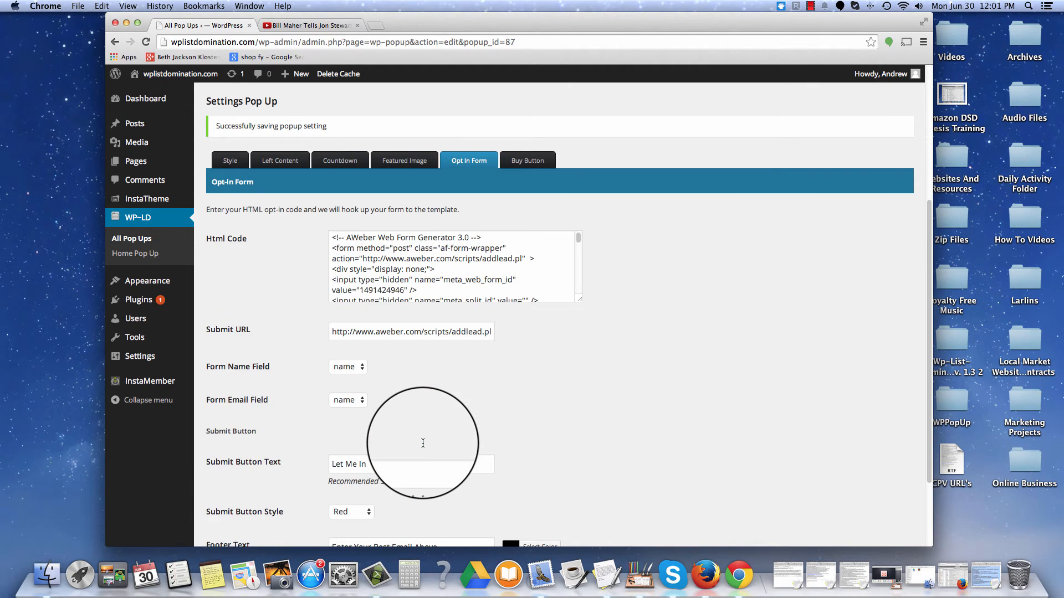
Open the post "How To Set Up Your First Popup With |WP List Domination" for editing.
scroll(422, 443, "up", 5)
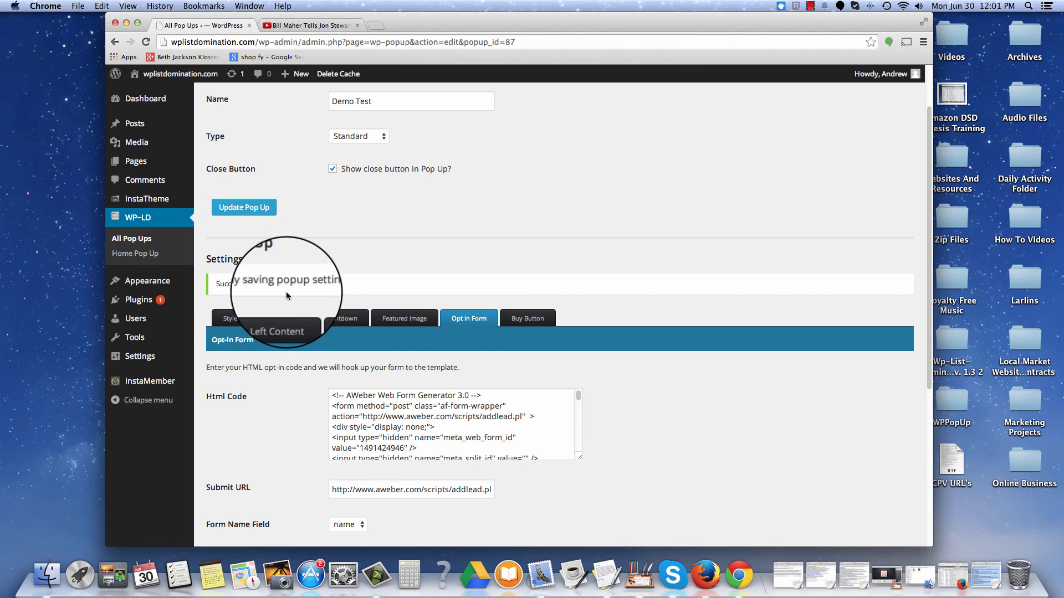
scroll(354, 392, "up", 3)
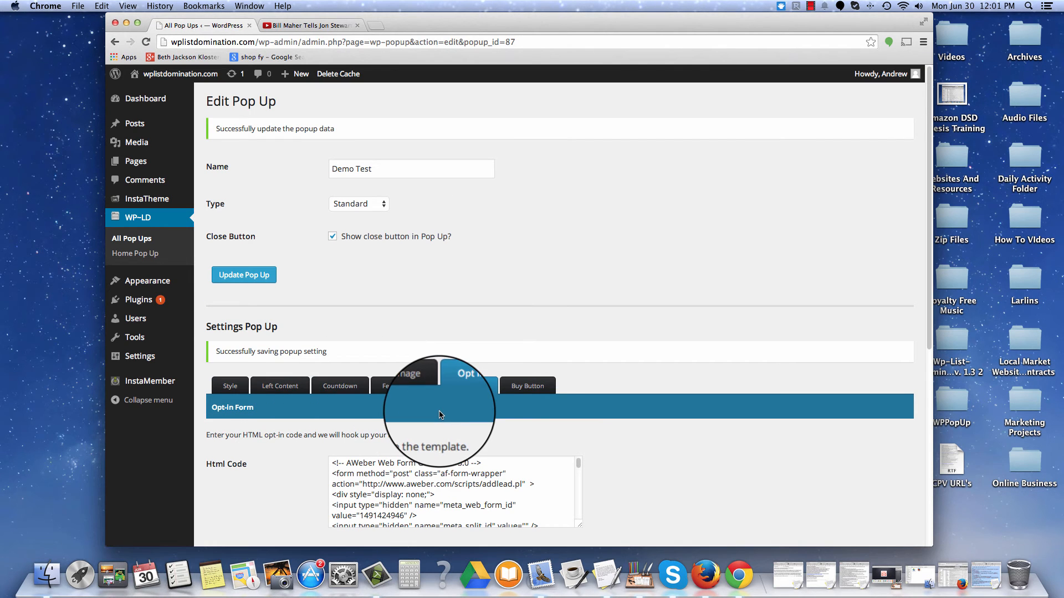
left_click(133, 124)
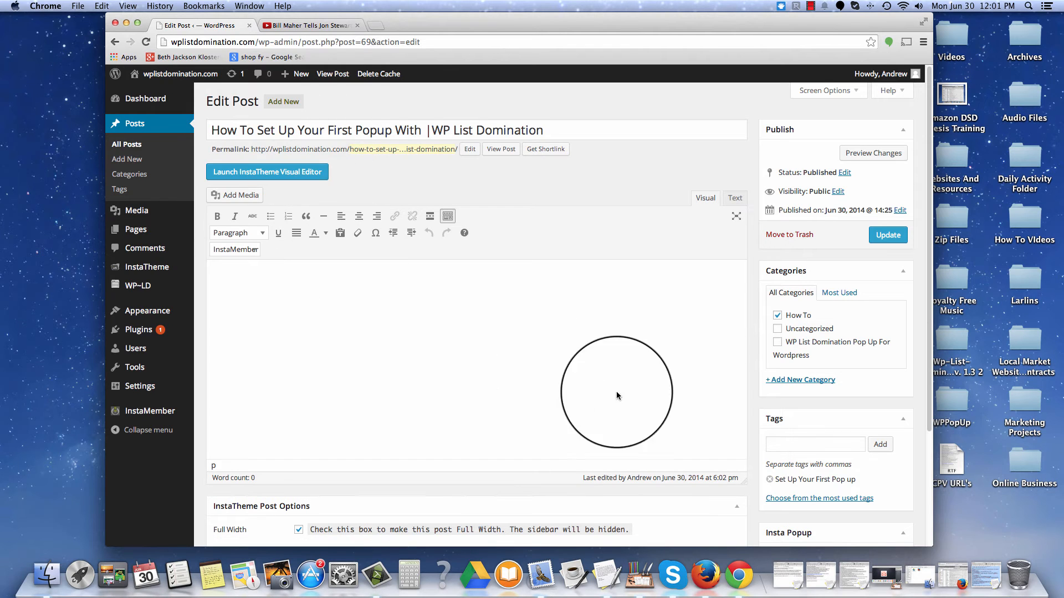
Assign the Demo Test pop-up to the post as its Insta Popup and update the post.
scroll(621, 389, "down", 1)
scroll(620, 385, "down", 4)
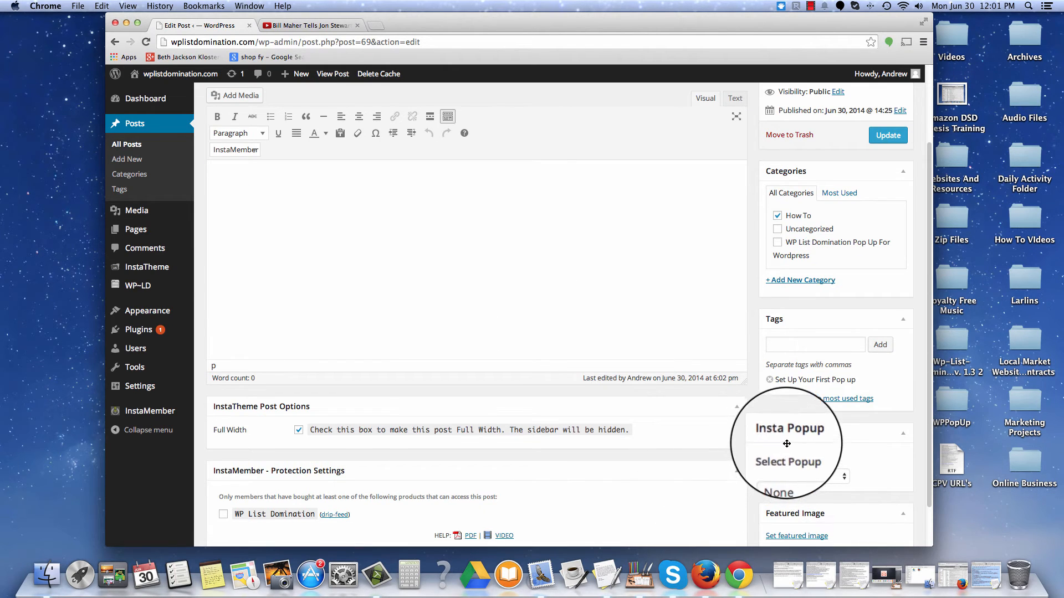
scroll(847, 472, "down", 1)
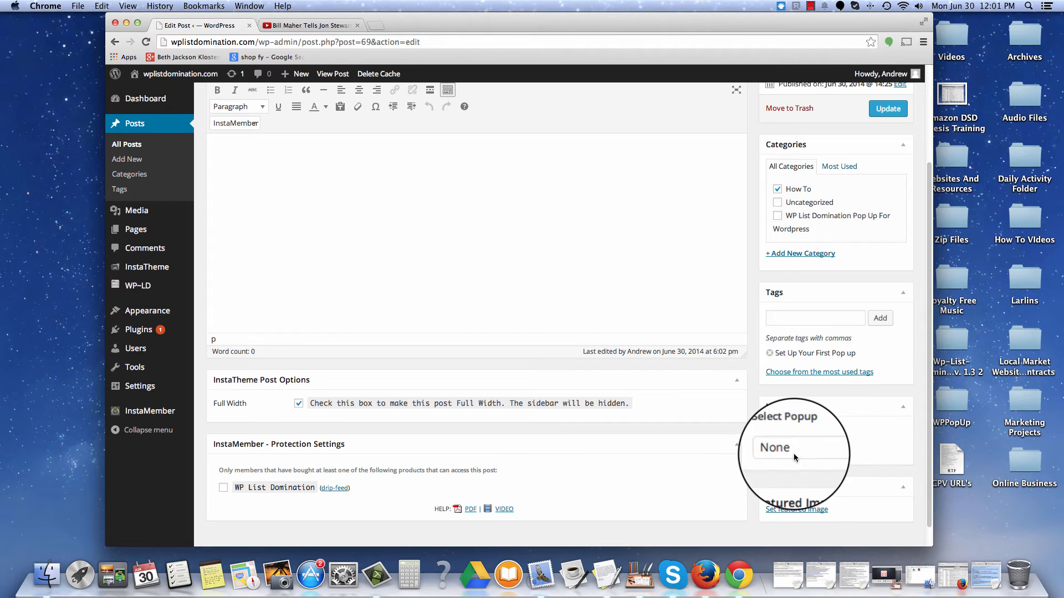
left_click(794, 452)
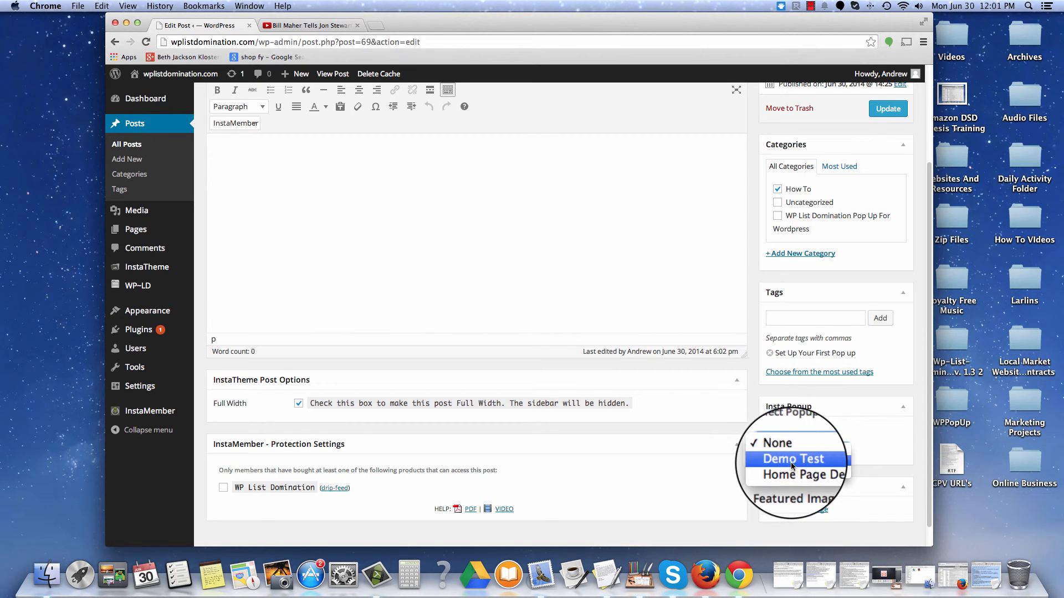
left_click(791, 464)
scroll(791, 465, "up", 5)
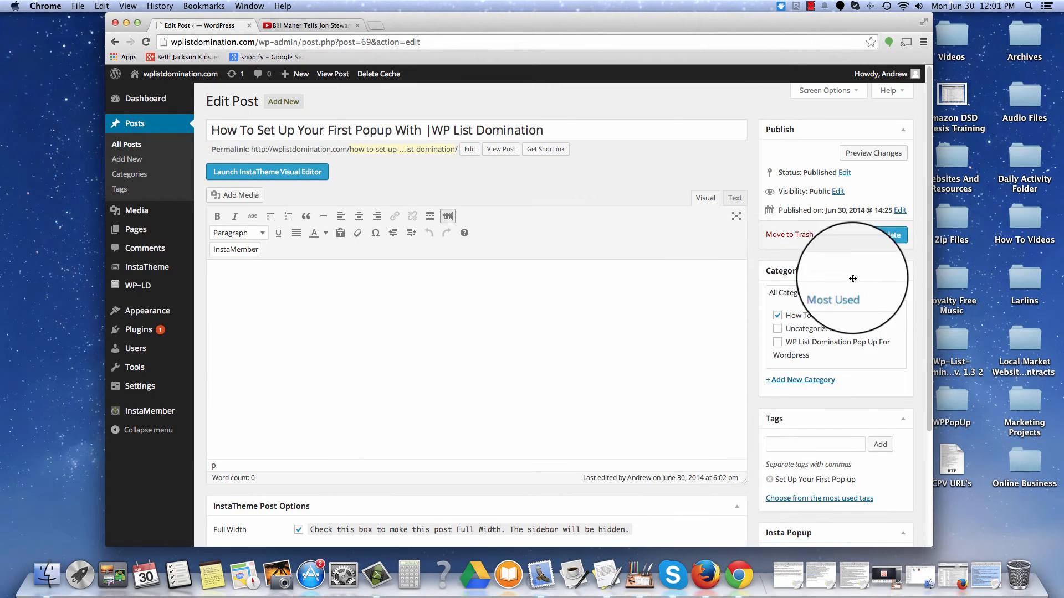
left_click(876, 235)
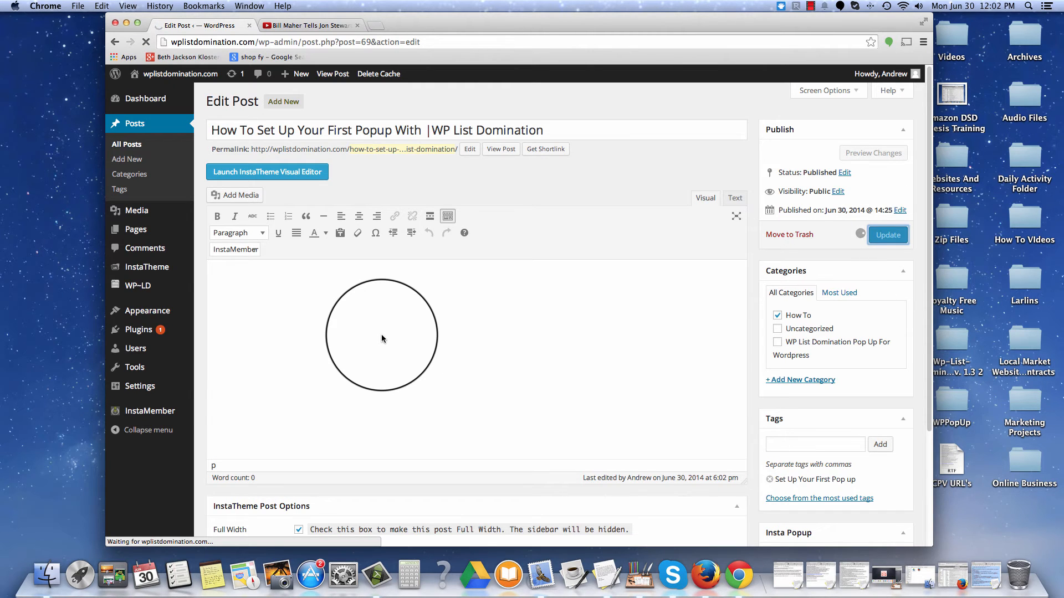
View the published post to check its pop-up, pause the pop-up's video and close the pop-up.
left_click(501, 181)
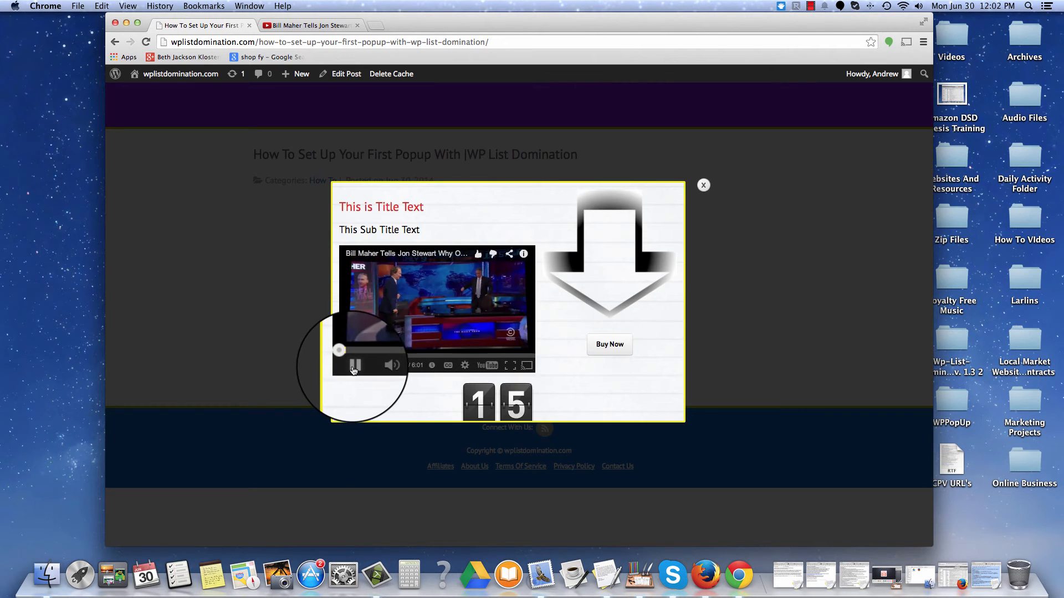
left_click(354, 367)
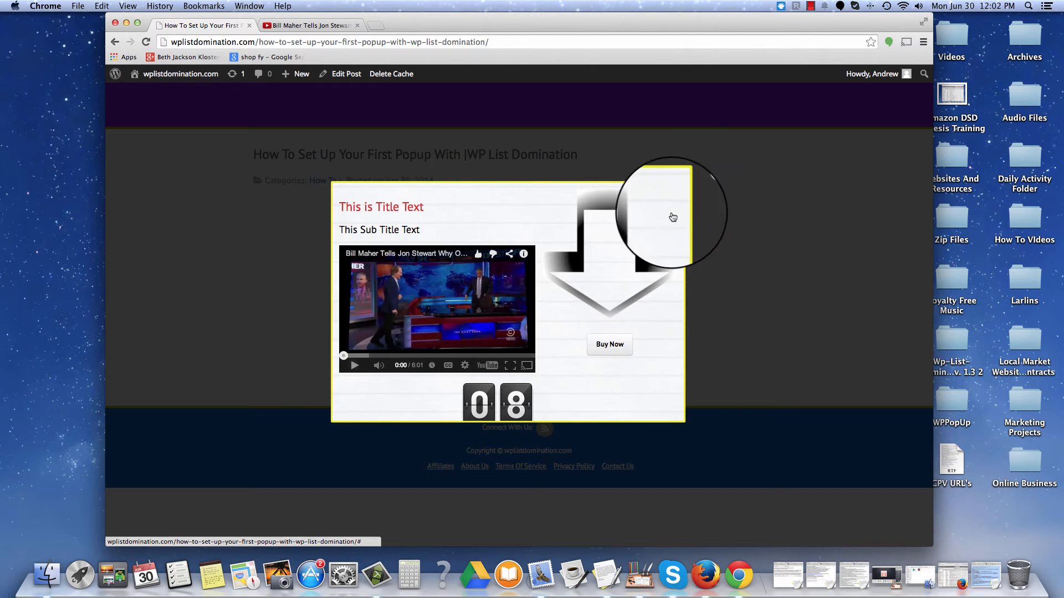
left_click(703, 185)
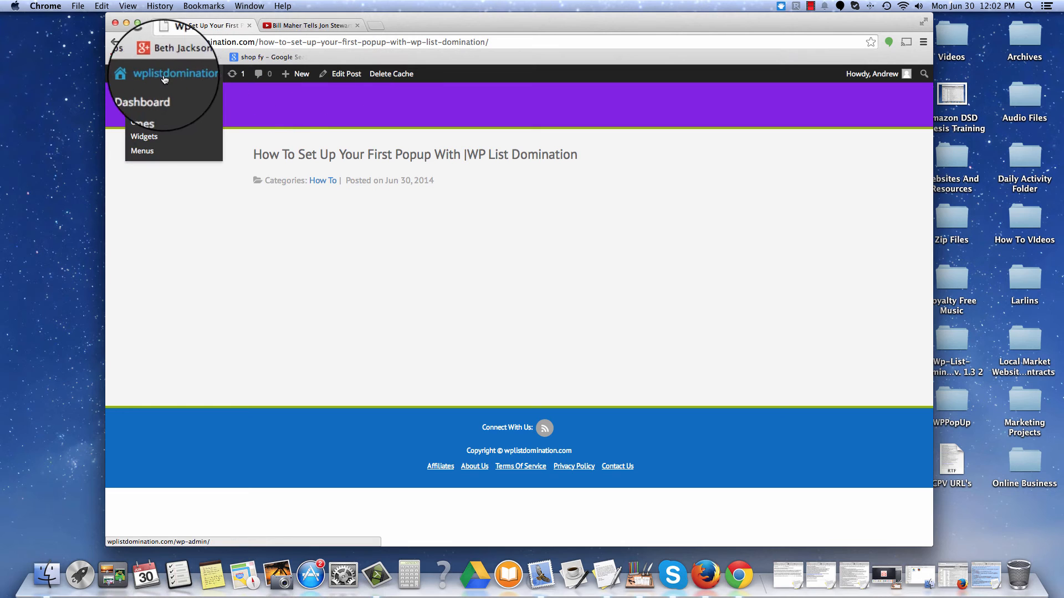
Return to the site's admin dashboard and open the WP-LD list of all pop-ups.
left_click(153, 92)
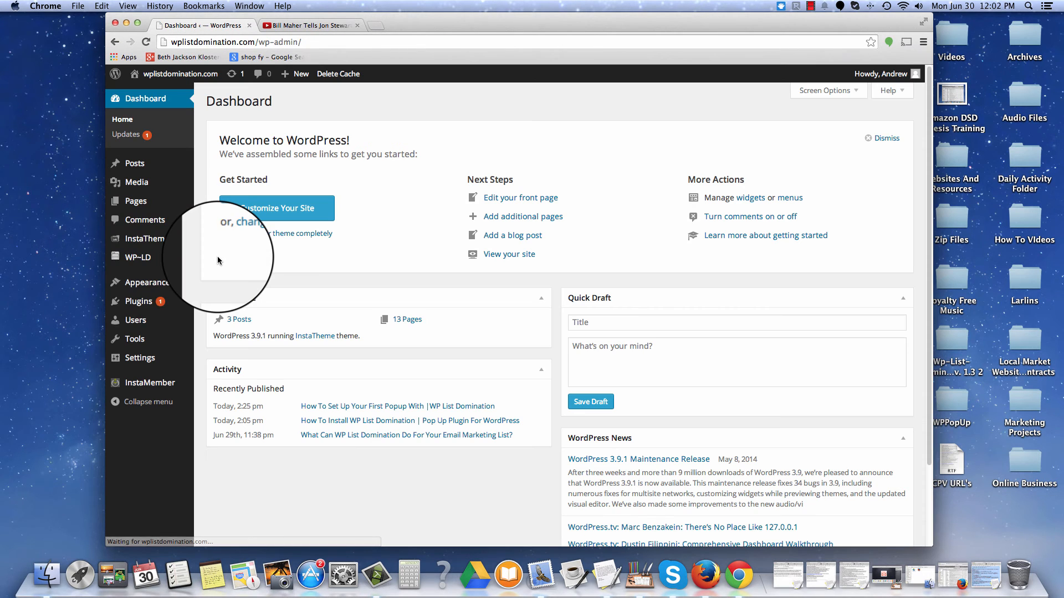
mouse_move(159, 263)
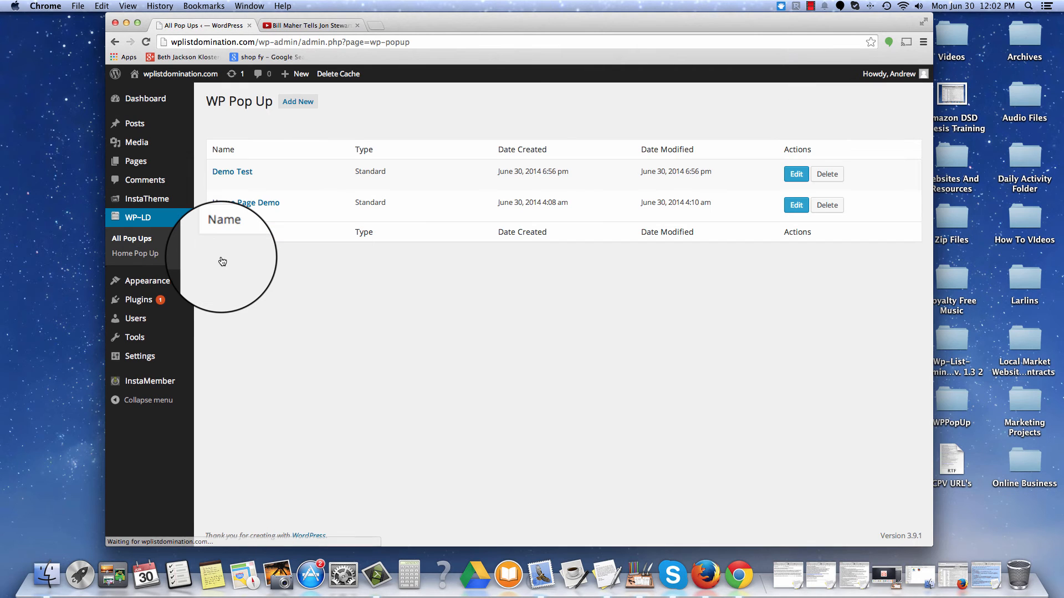
Open the Demo Test pop-up for editing, set its opt-in form's Form Email Field to email and save the settings.
left_click(796, 174)
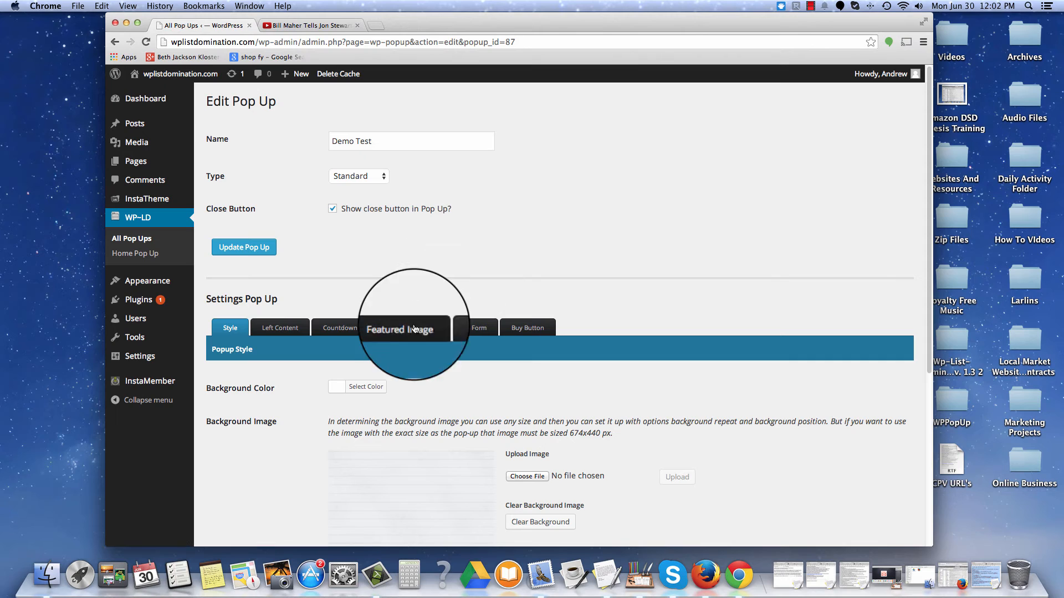
left_click(474, 328)
scroll(497, 329, "down", 5)
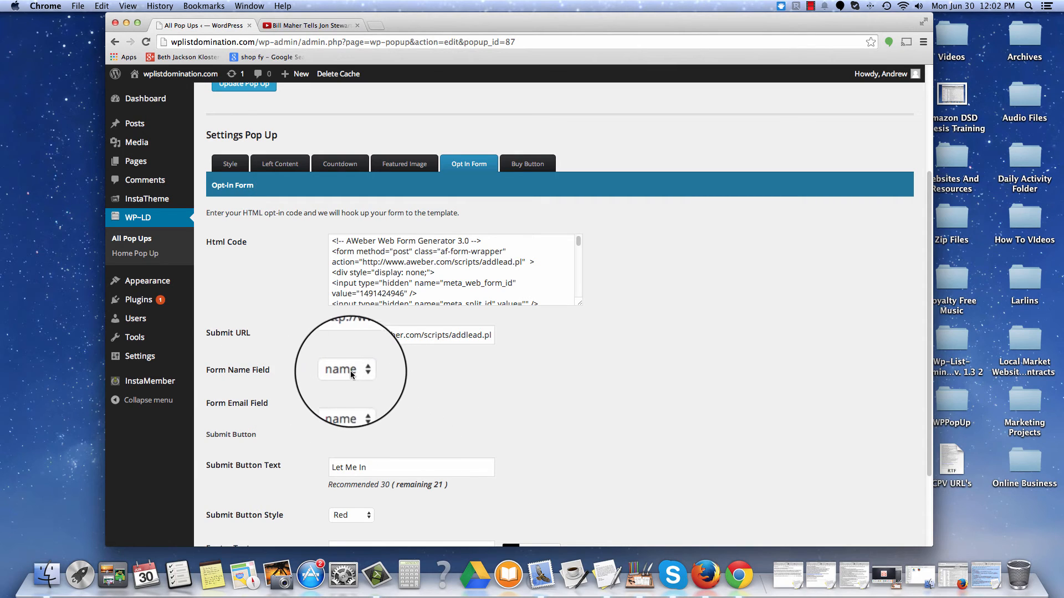
left_click(348, 403)
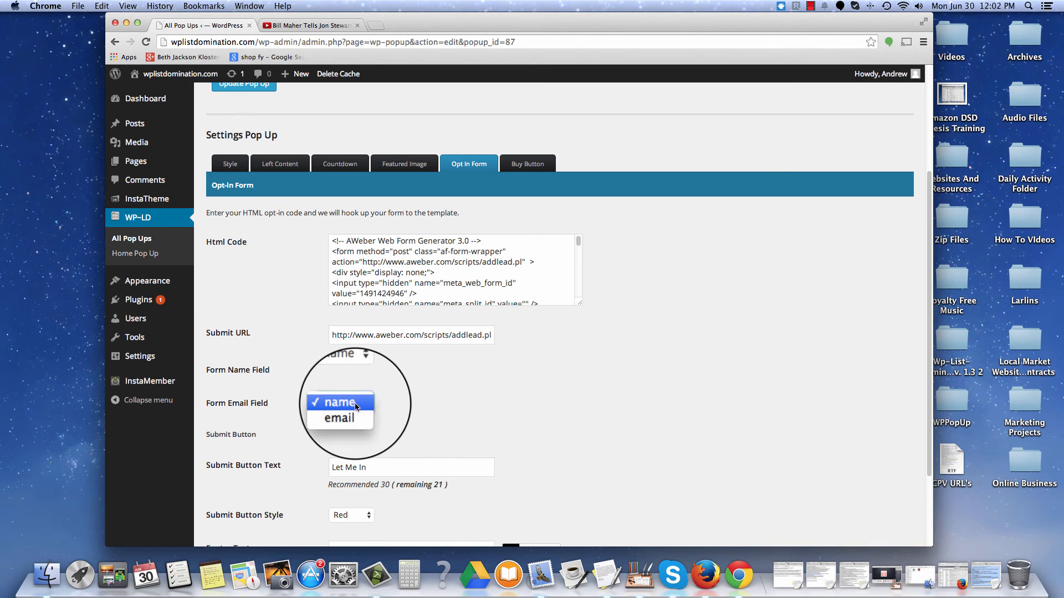
left_click(353, 414)
scroll(394, 418, "down", 3)
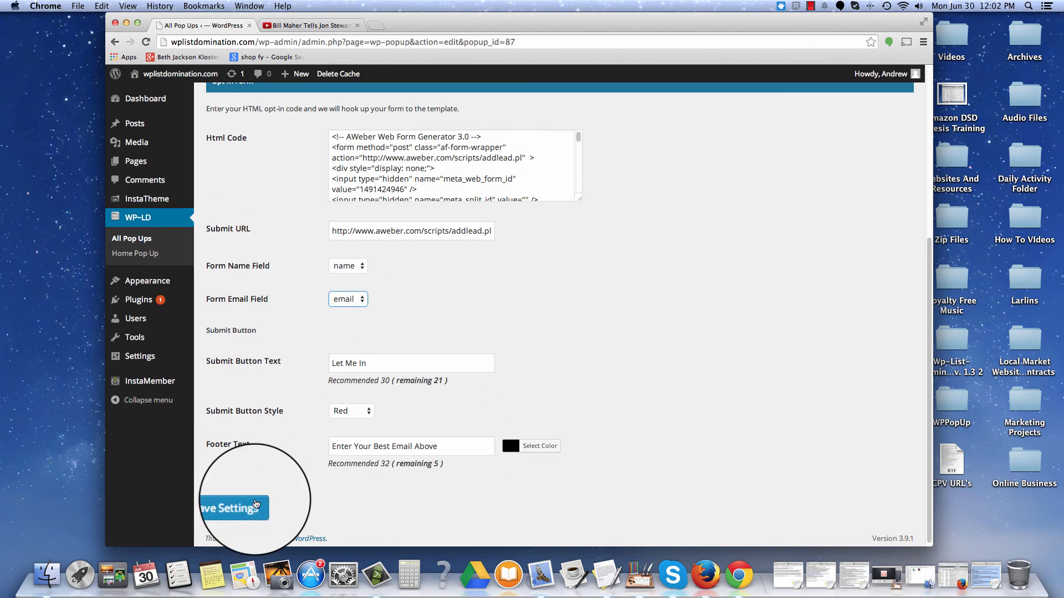
left_click(247, 507)
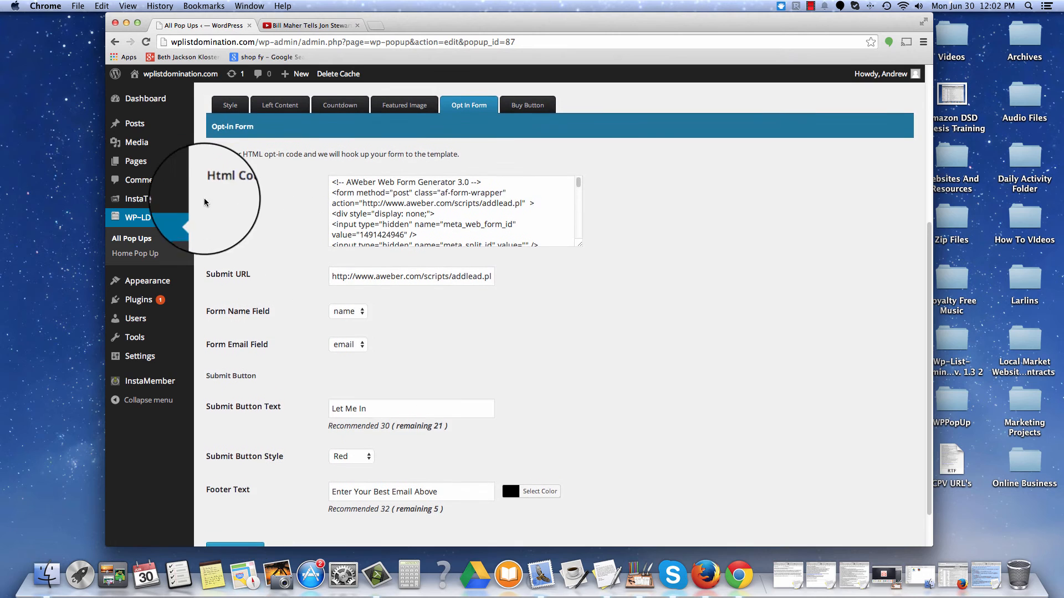
View the published post "How To Set Up Your First Popup With |WP List Domination" to check its opt-in fields and pause the video.
left_click(133, 128)
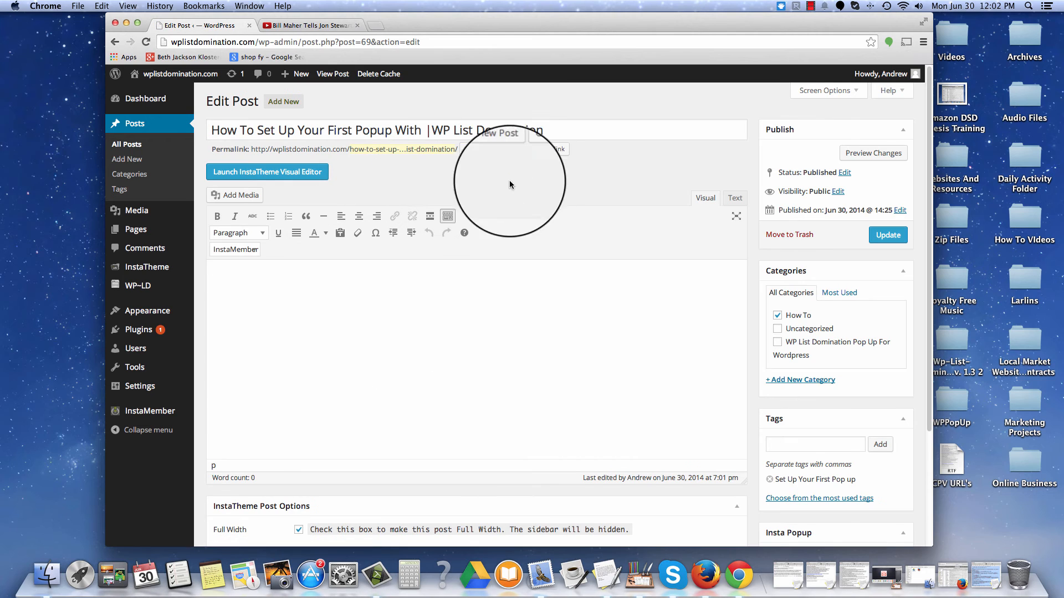
left_click(513, 153)
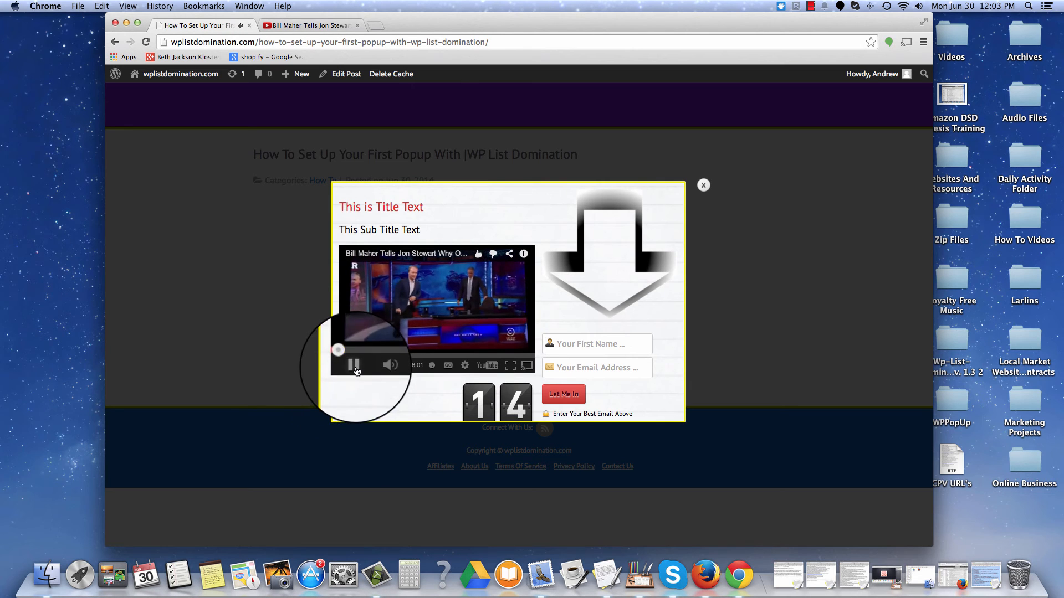
left_click(354, 366)
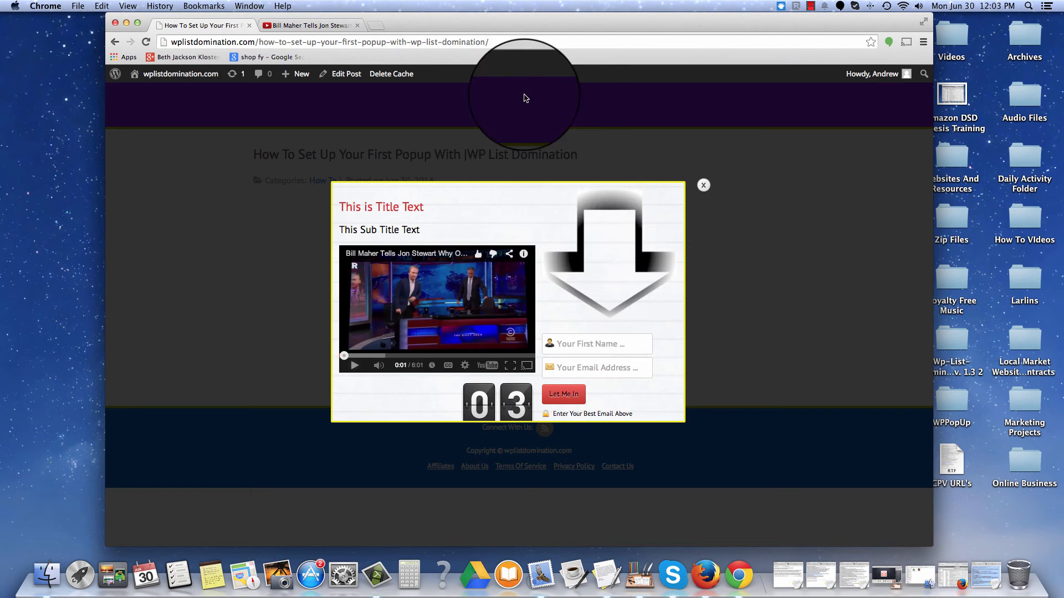
Return to the site's admin dashboard and open the Demo Test pop-up from the WP-LD pop-up list for editing.
mouse_move(161, 75)
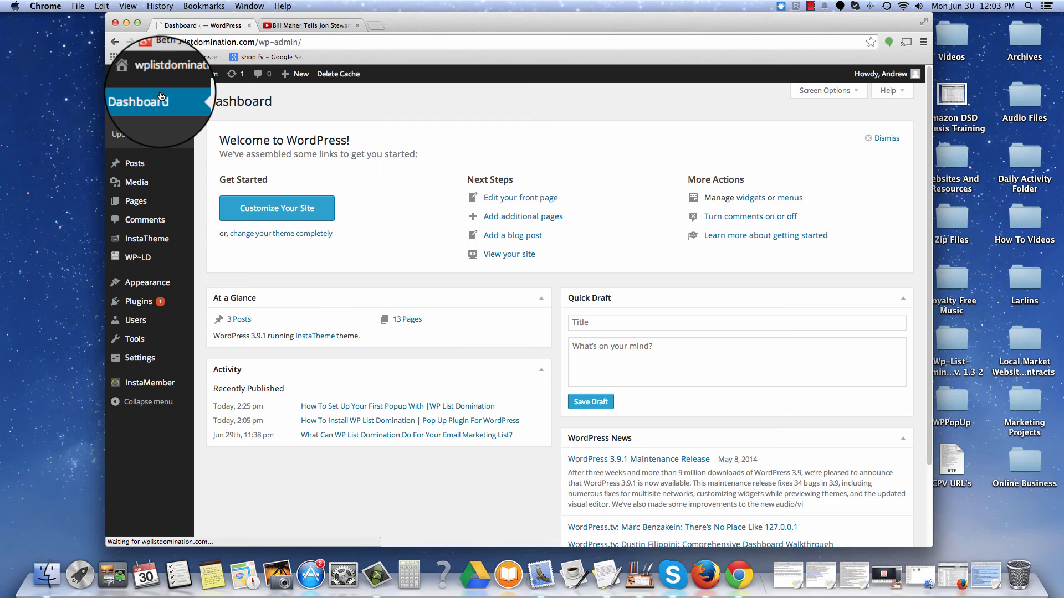
mouse_move(138, 263)
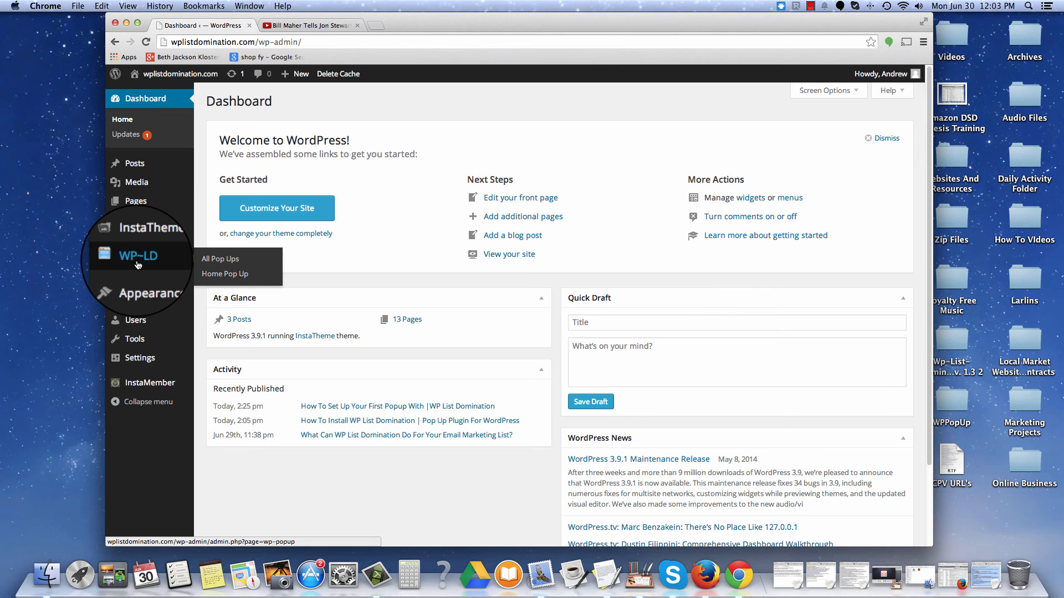
left_click(214, 258)
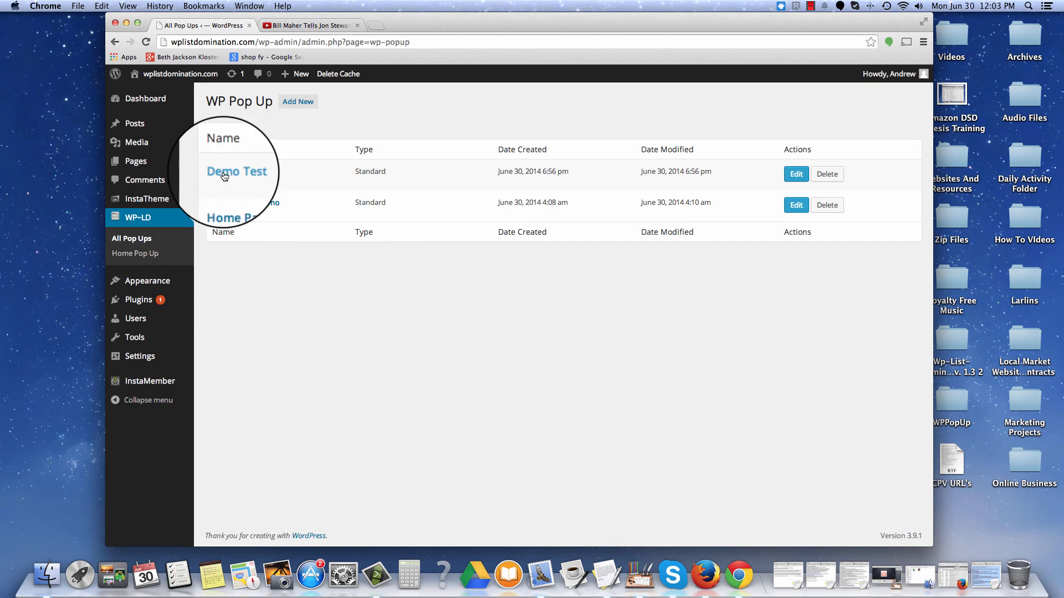
left_click(796, 174)
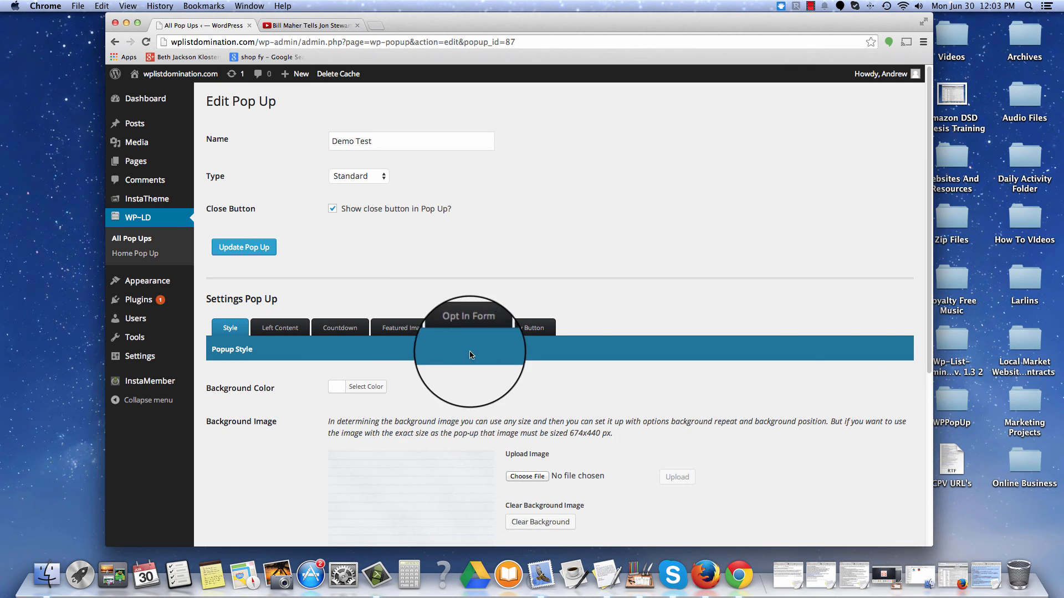
Choose email-sign-animated-1.gif from the Bonus Amimated Images folder inside BONUSES as the pop-up's featured image file.
left_click(404, 327)
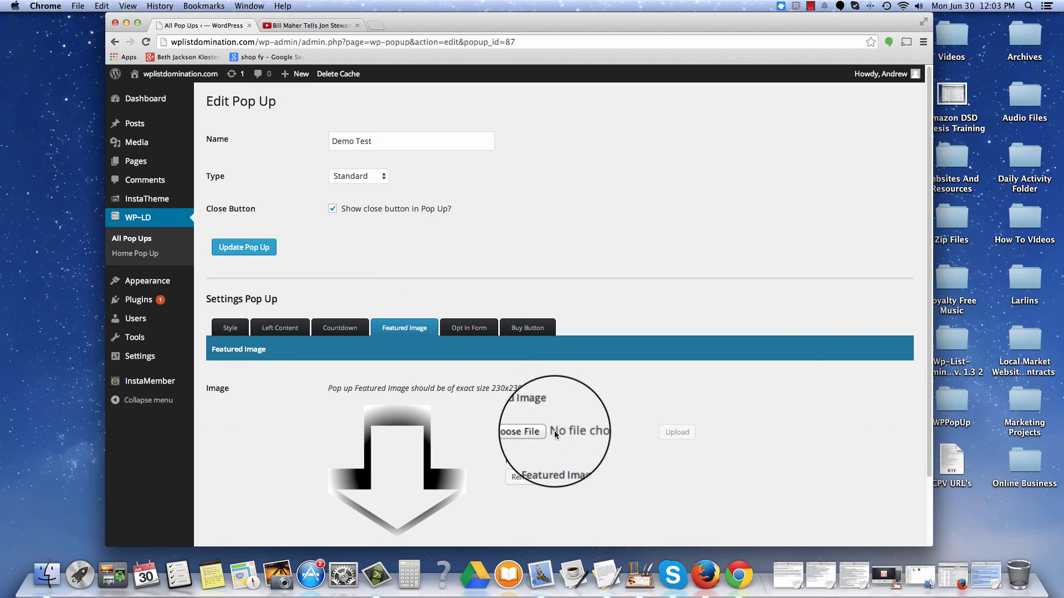
left_click(535, 431)
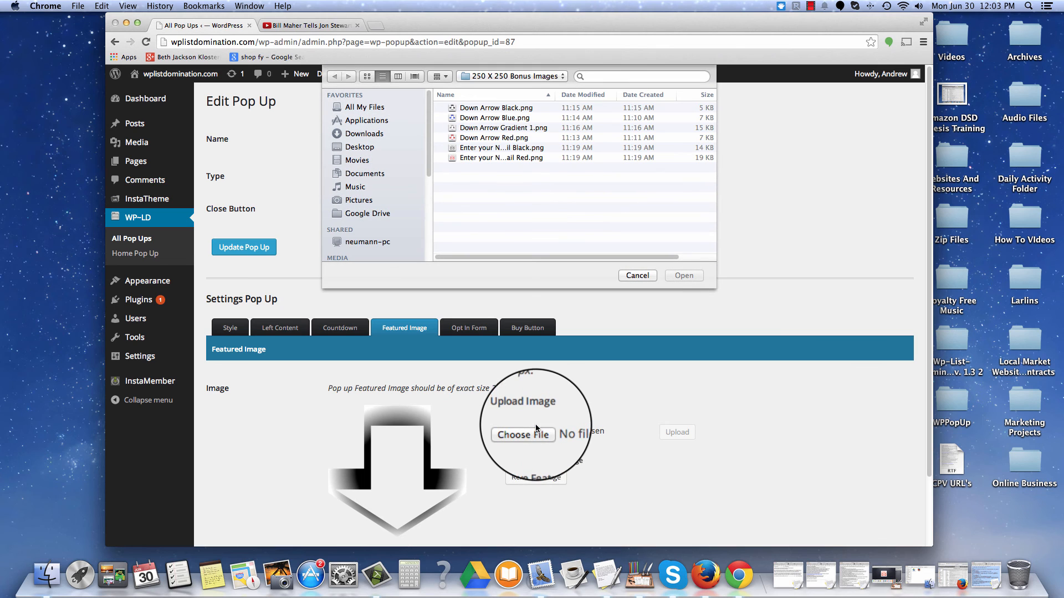
left_click(502, 76)
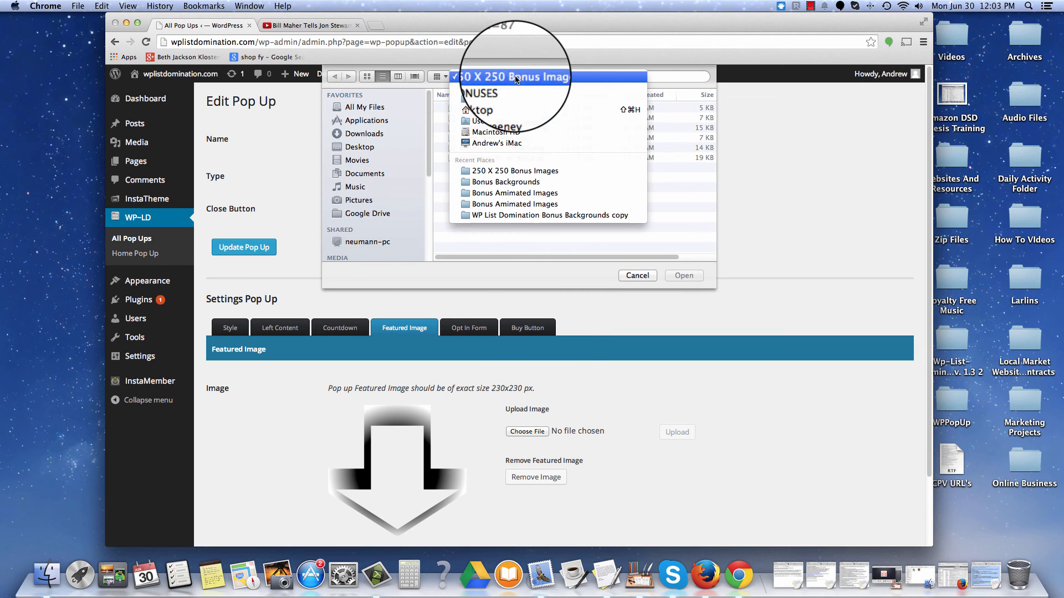
left_click(504, 86)
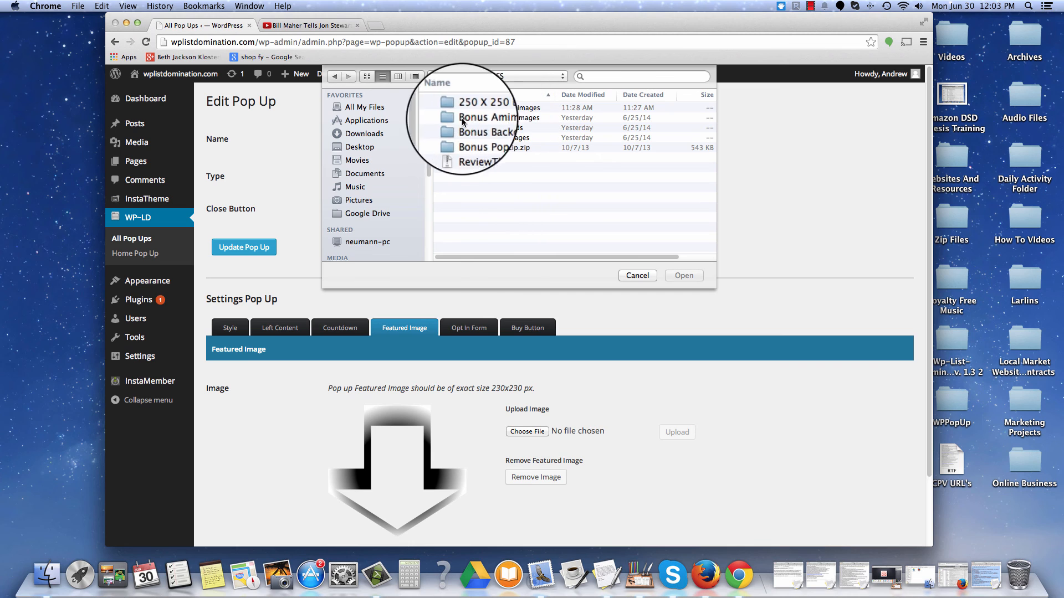
left_click(500, 119)
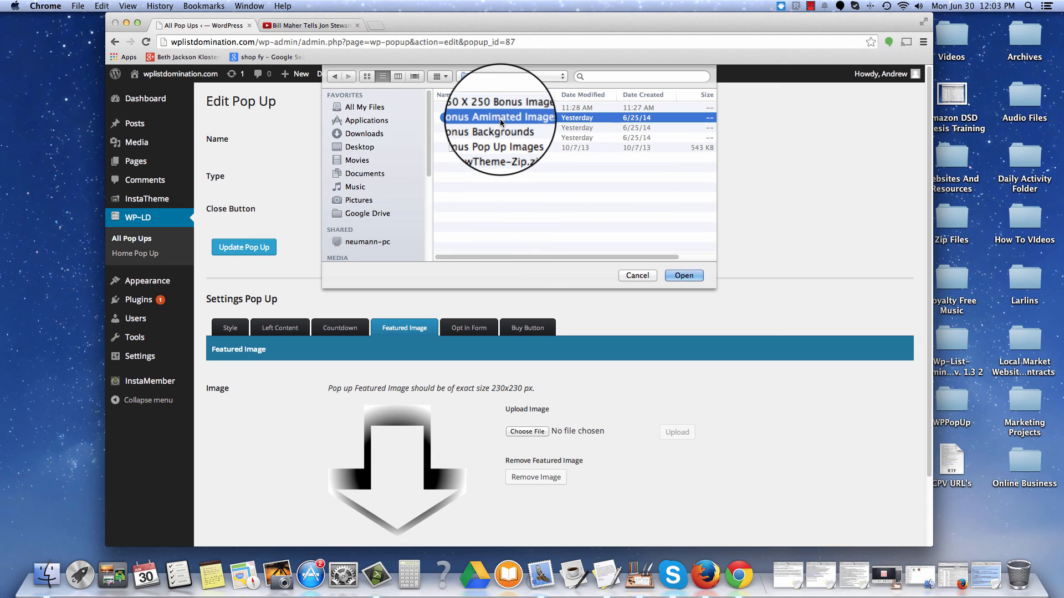
double_click(500, 119)
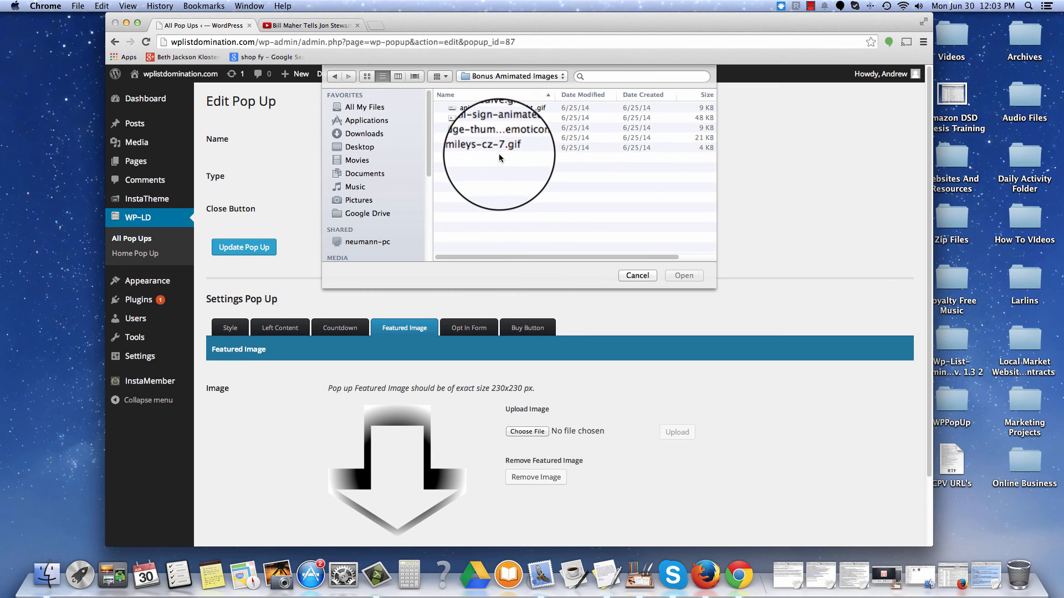
left_click(503, 129)
left_click(684, 275)
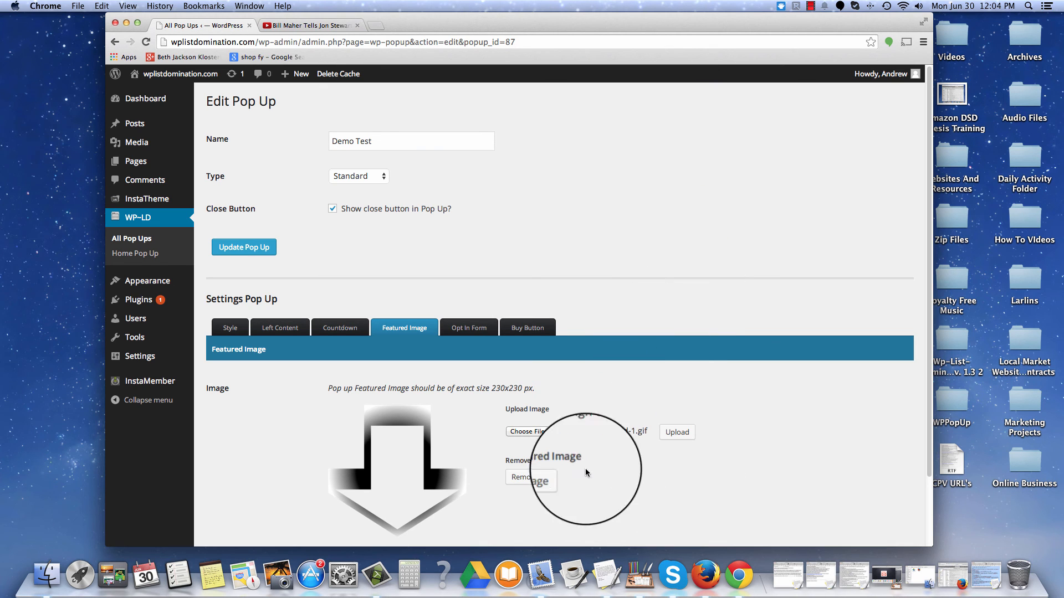
Remove the current arrow featured image, upload the chosen email-sign GIF in its place and save the settings.
left_click(542, 483)
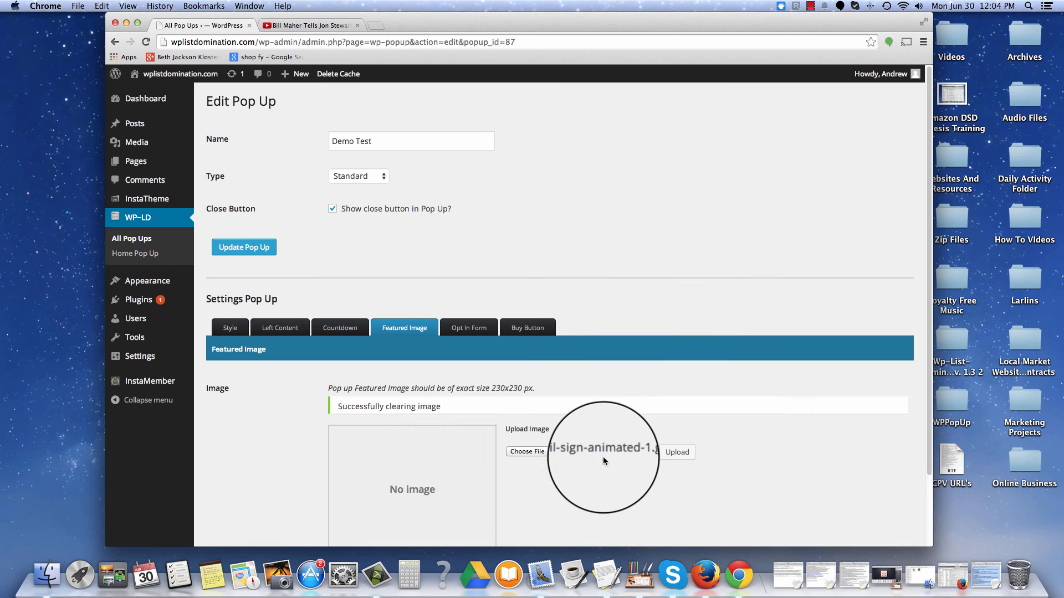
left_click(677, 454)
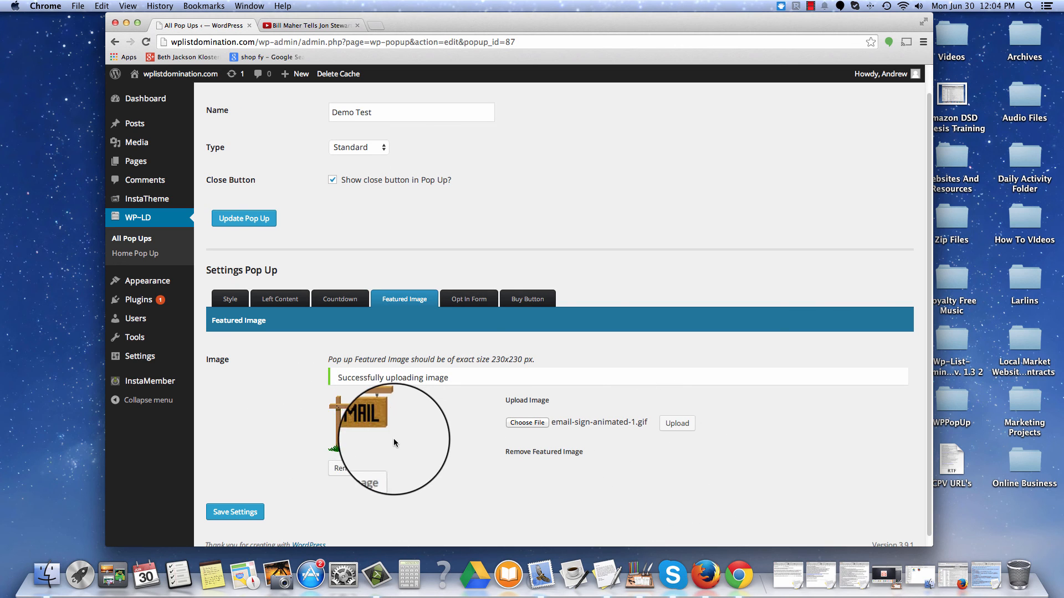
scroll(372, 444, "down", 1)
left_click(236, 504)
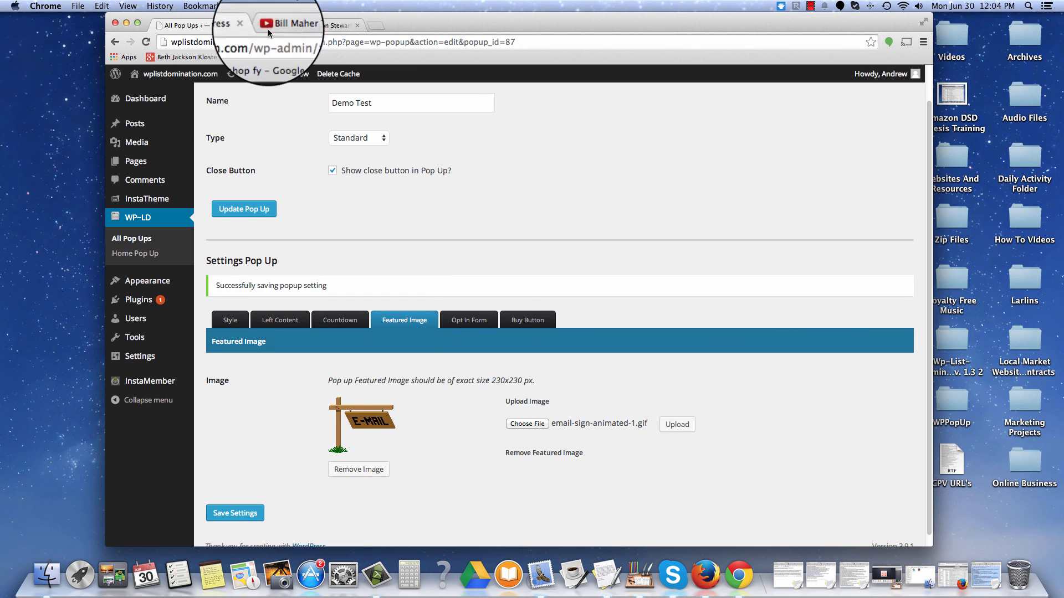
View the published post to check the new featured image in its pop-up and pause the pop-up's video.
left_click(125, 124)
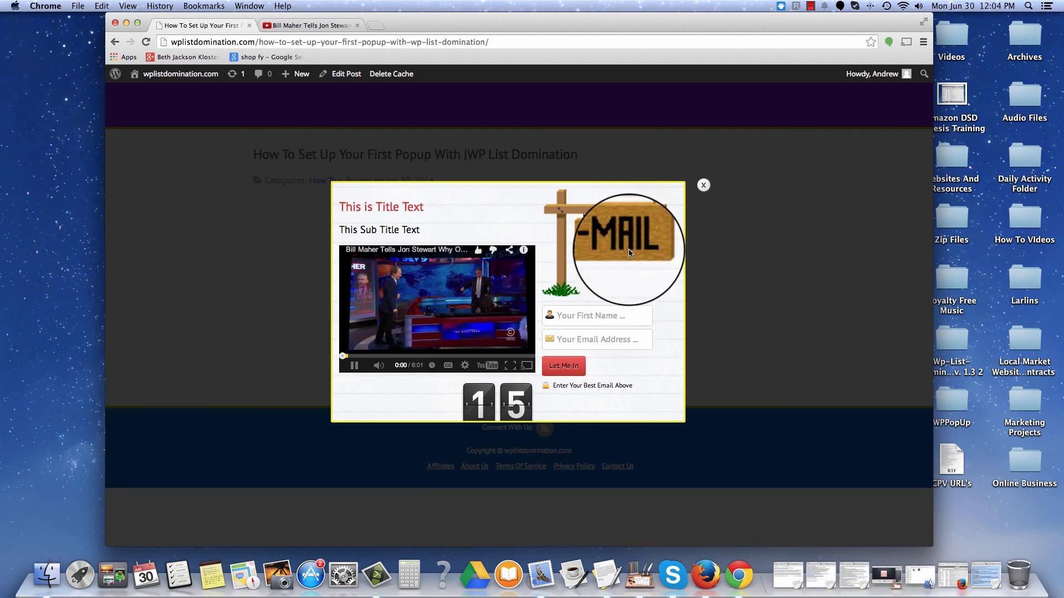
left_click(354, 365)
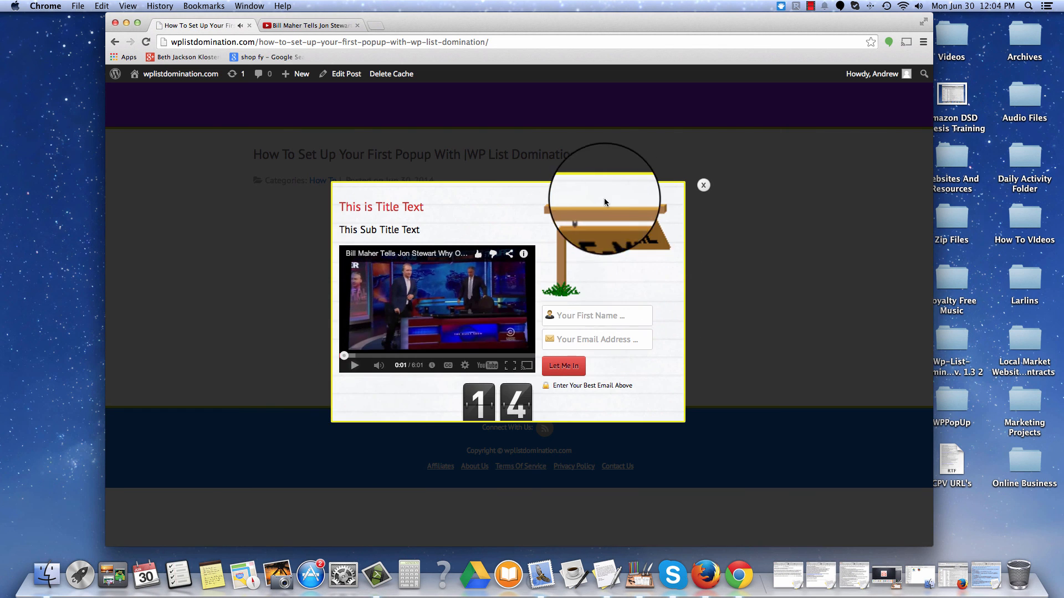